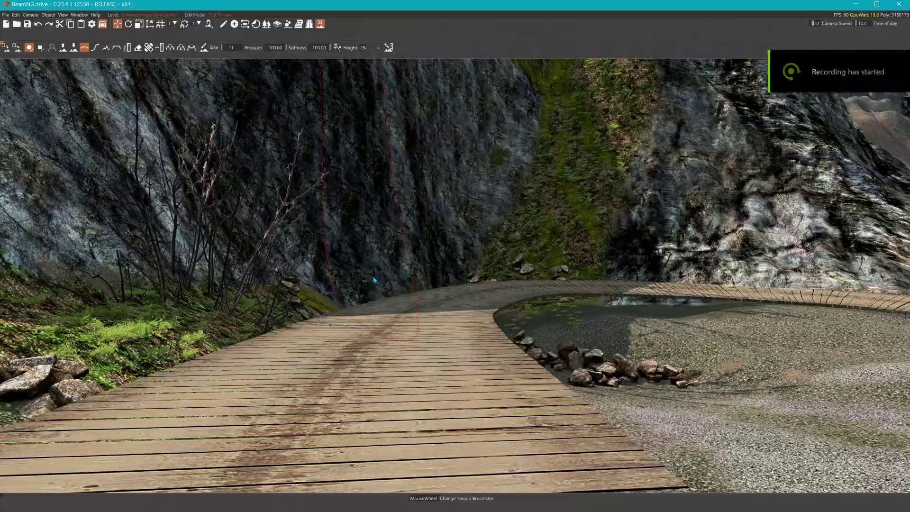
Step: Survey the off-road route backwards from the wooden boardwalk, along the cliff-side gravel road, to the waterfall gap
{"action": "key", "text": "s"}
{"action": "right_click_drag", "start_coordinate": [372, 280], "coordinate": [372, 355]}
{"action": "key", "text": "s"}
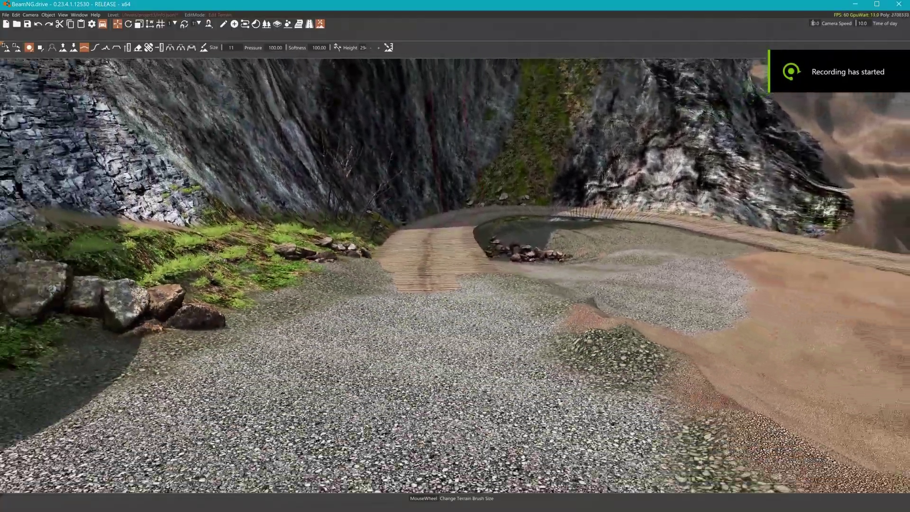
{"action": "key", "text": "s"}
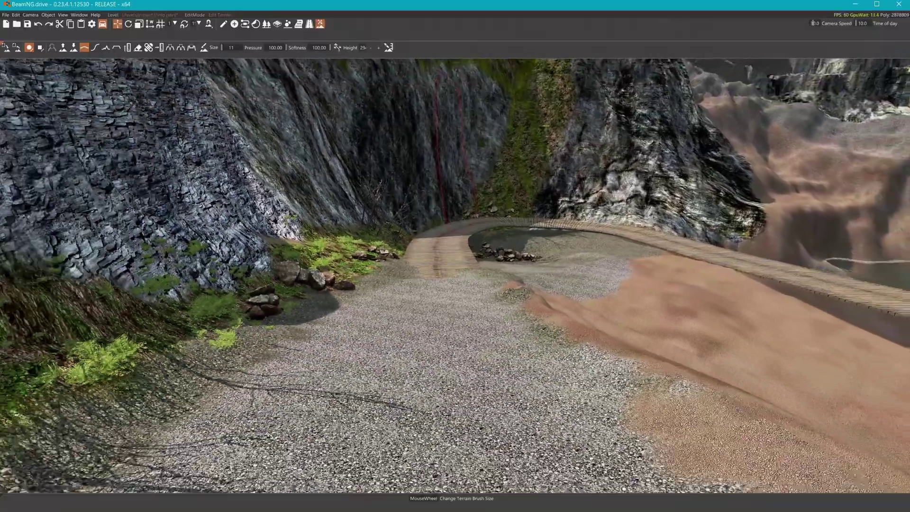
{"action": "key", "text": "s"}
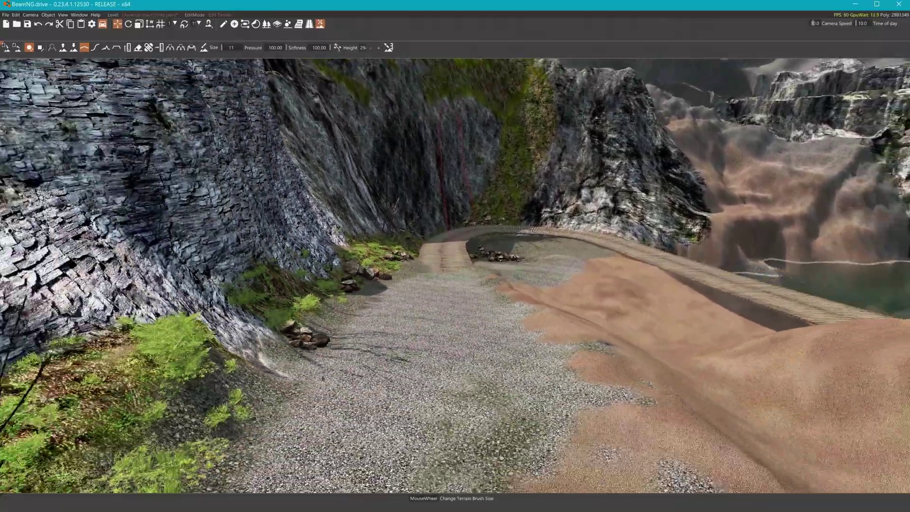
{"action": "key", "text": "s"}
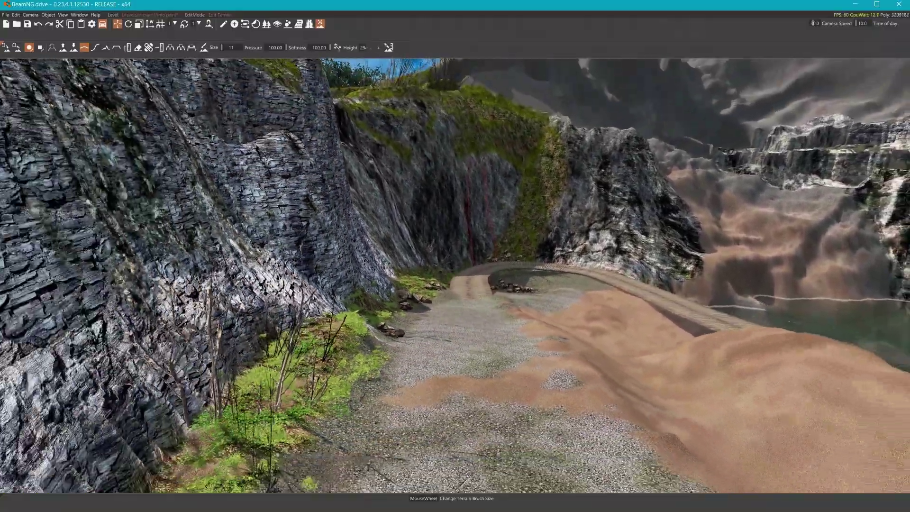
{"action": "key", "text": "s"}
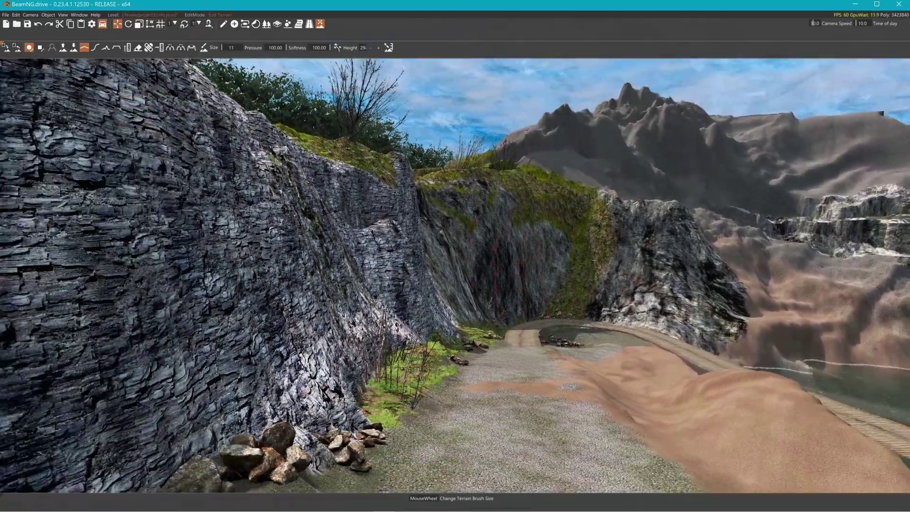
{"action": "key", "text": "s"}
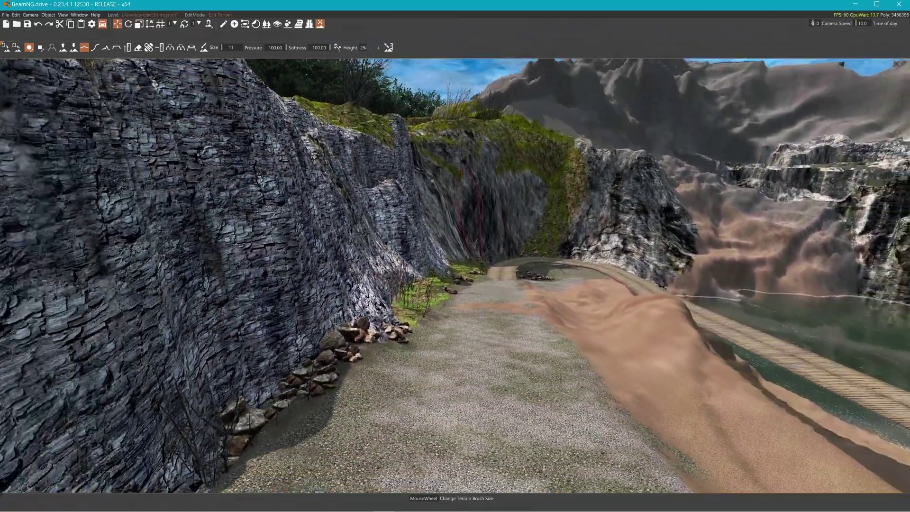
{"action": "key", "text": "s"}
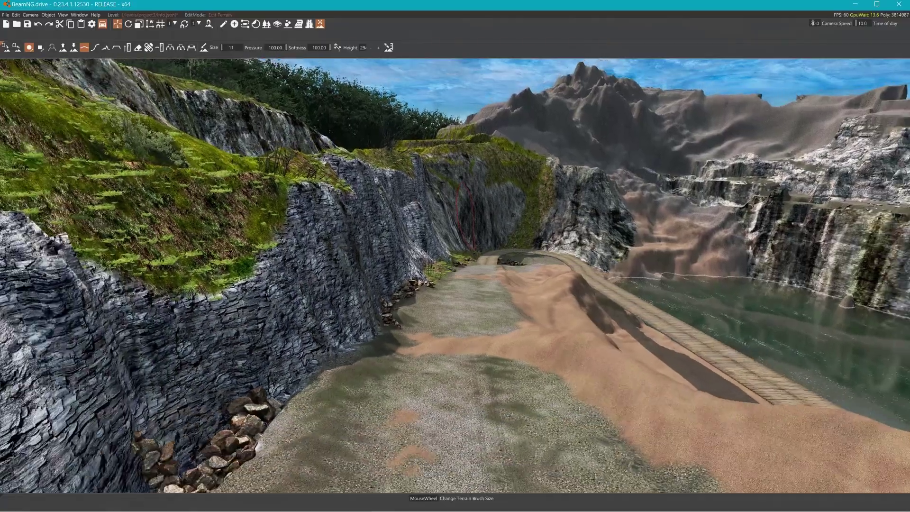
{"action": "key", "text": "s"}
{"action": "mouse_move", "coordinate": [465, 214]}
{"action": "right_mouse_down"}
{"action": "mouse_move", "coordinate": [466, 95]}
{"action": "mouse_move", "coordinate": [466, 119]}
{"action": "right_mouse_up"}
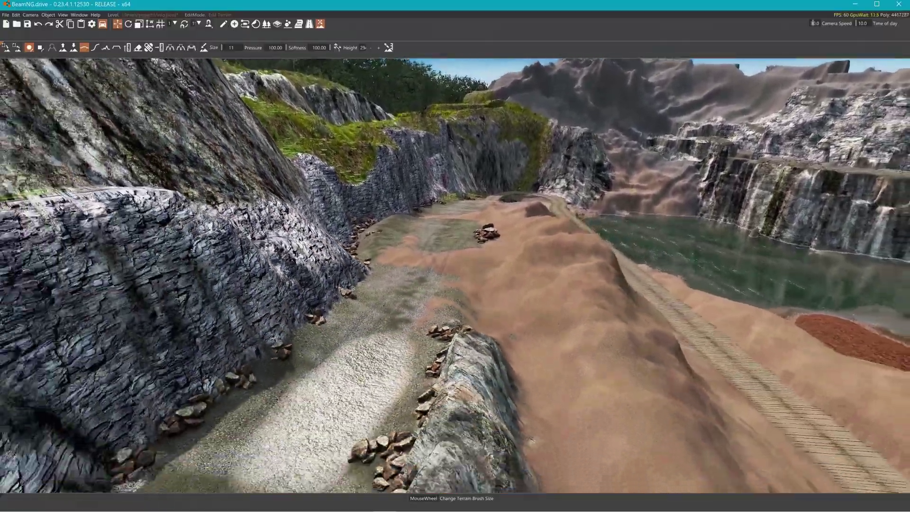
{"action": "key", "text": "s"}
{"action": "right_click_drag", "start_coordinate": [465, 118], "coordinate": [417, 331]}
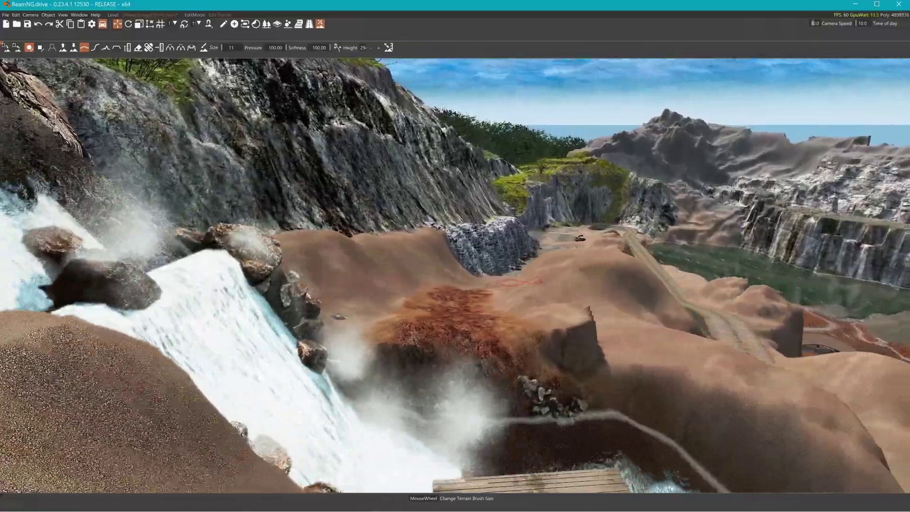
Step: Inspect the wooden jump ramp beside the waterfall and the approach track leading back up to the open gravel area
{"action": "key", "text": "w"}
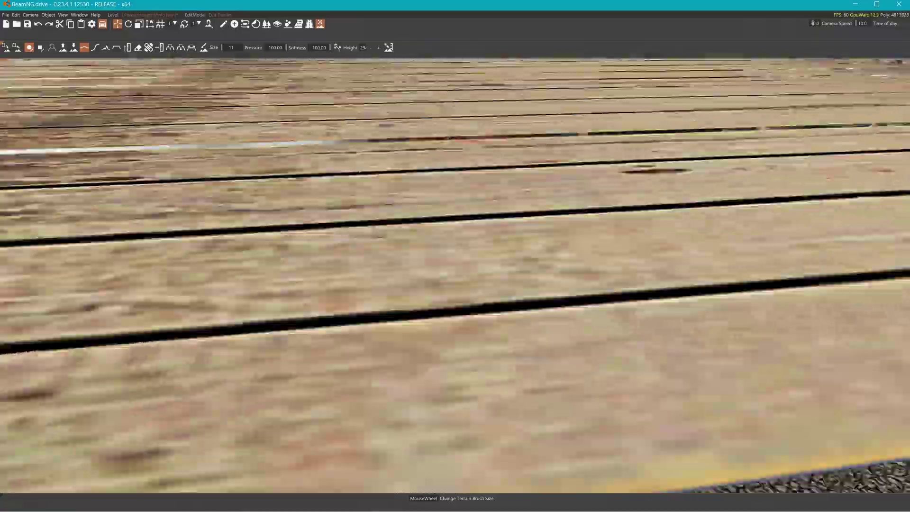
{"action": "key", "text": "s"}
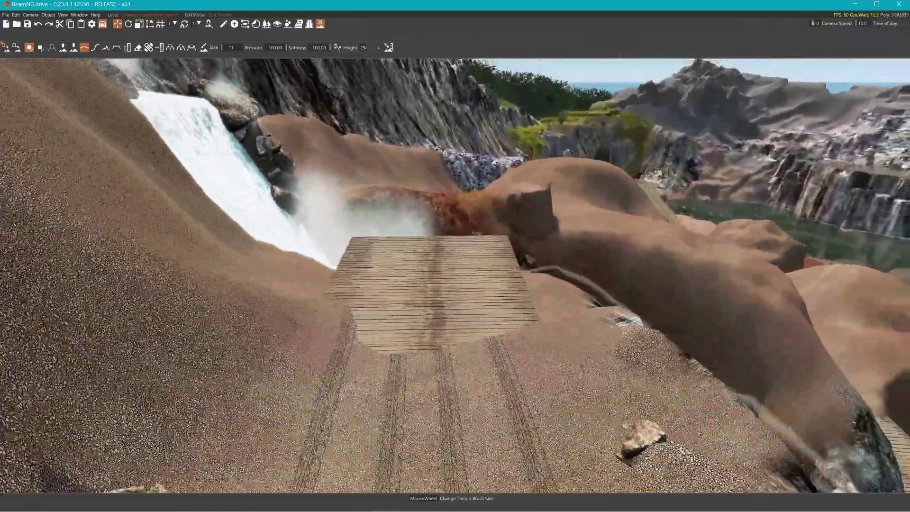
{"action": "key", "text": "s"}
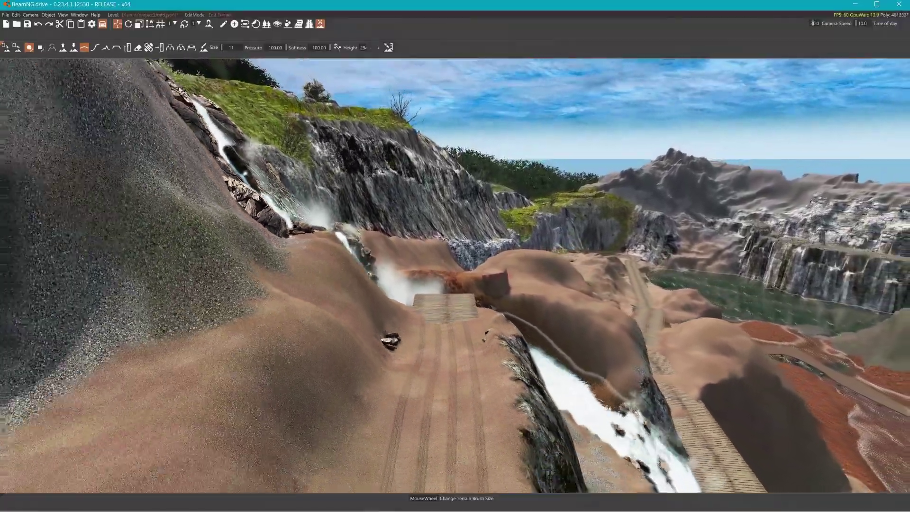
{"action": "key", "text": "s"}
{"action": "right_click_drag", "start_coordinate": [455, 276], "coordinate": [265, 275]}
{"action": "right_click_drag", "start_coordinate": [455, 275], "coordinate": [388, 66]}
{"action": "key", "text": "s"}
{"action": "key", "text": "w"}
{"action": "key", "text": "w"}
{"action": "key", "text": "w"}
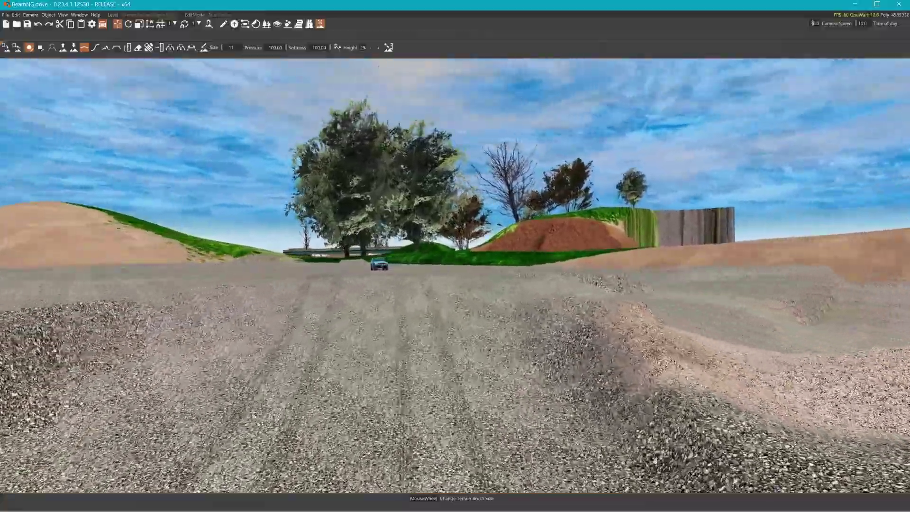
{"action": "key", "text": "w"}
{"action": "right_click_drag", "start_coordinate": [455, 276], "coordinate": [176, 276]}
{"action": "key", "text": "w"}
{"action": "key", "text": "w"}
{"action": "mouse_move", "coordinate": [265, 332]}
{"action": "right_mouse_down"}
{"action": "mouse_move", "coordinate": [384, 346]}
{"action": "mouse_move", "coordinate": [405, 359]}
{"action": "right_mouse_up"}
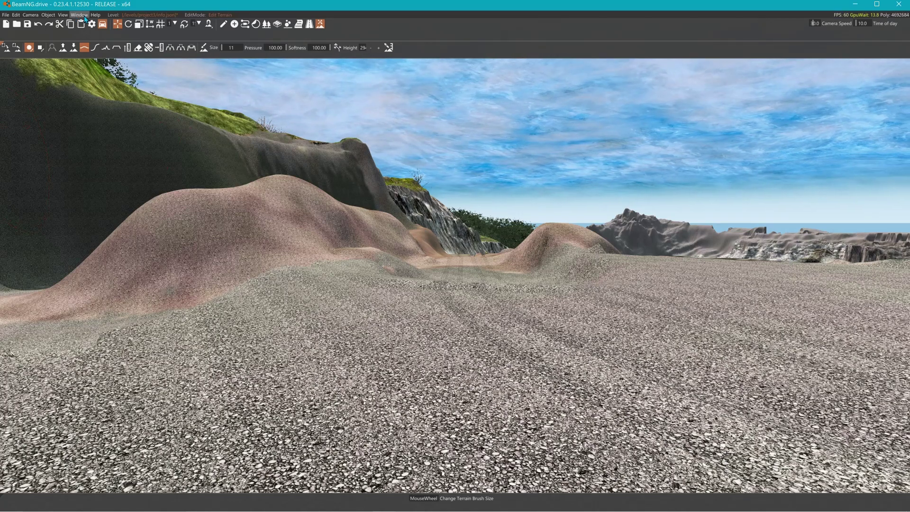
Step: Leave the world editor and preview the descent between the gravel mounds in free camera, returning to a view behind the blue vehicle
{"action": "key", "text": "F11"}
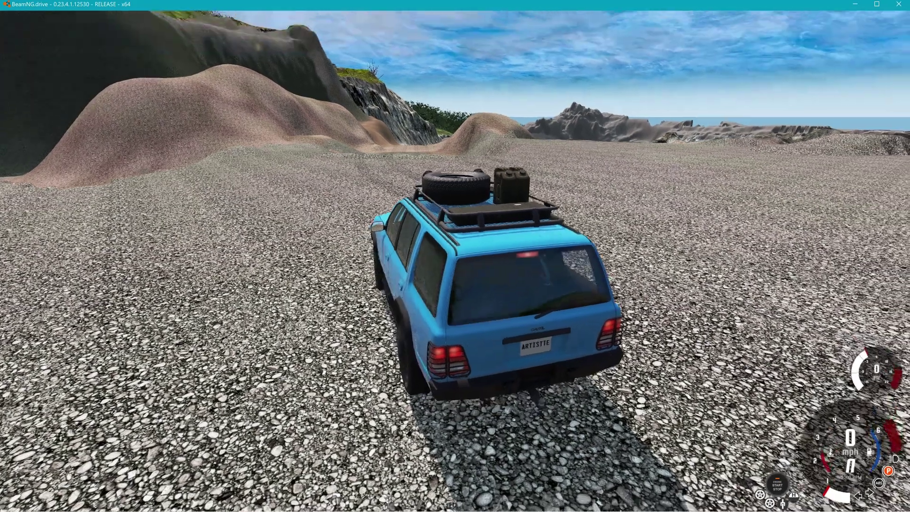
{"action": "key", "text": "shift+c"}
{"action": "key", "text": "w"}
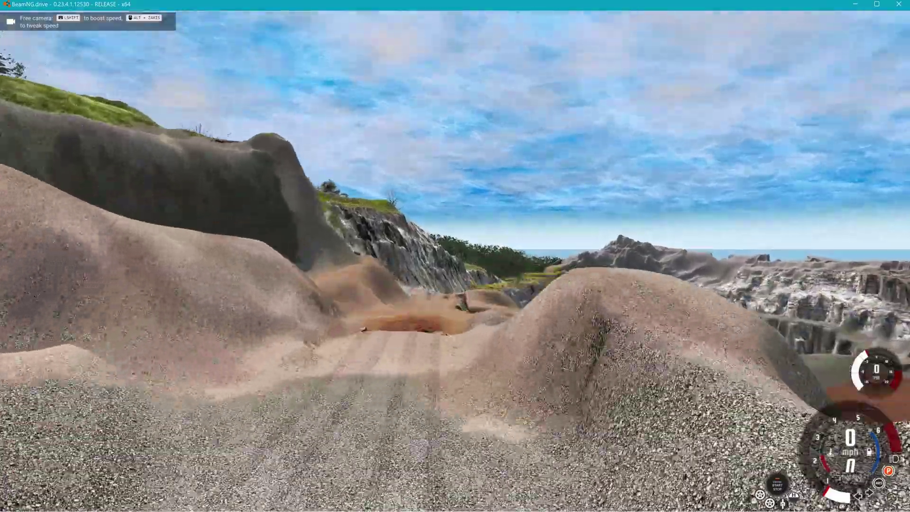
{"action": "key", "text": "w"}
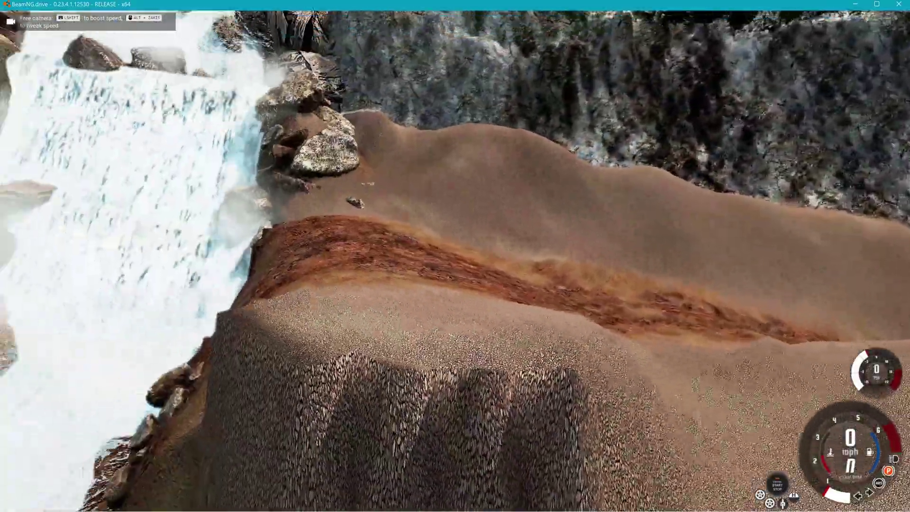
{"action": "key", "text": "w"}
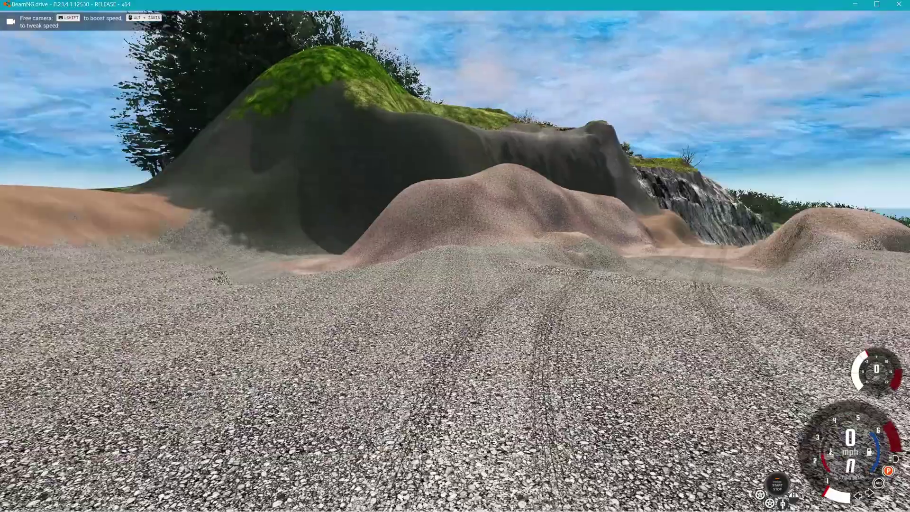
{"action": "right_click_drag", "start_coordinate": [455, 256], "coordinate": [648, 259]}
{"action": "key", "text": "s"}
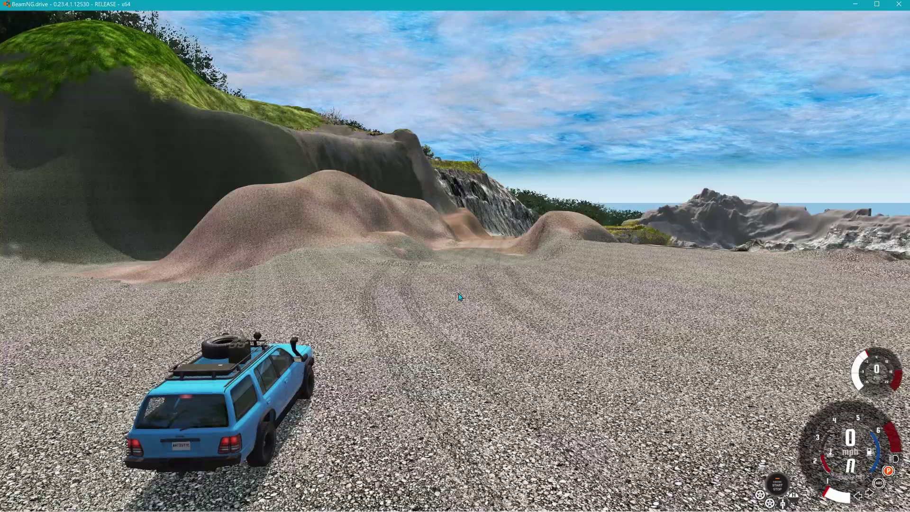
{"action": "key", "text": "a"}
{"action": "right_click_drag", "start_coordinate": [458, 294], "coordinate": [244, 266]}
{"action": "key", "text": "d"}
{"action": "key", "text": "w"}
{"action": "key", "text": "d"}
{"action": "key", "text": "s"}
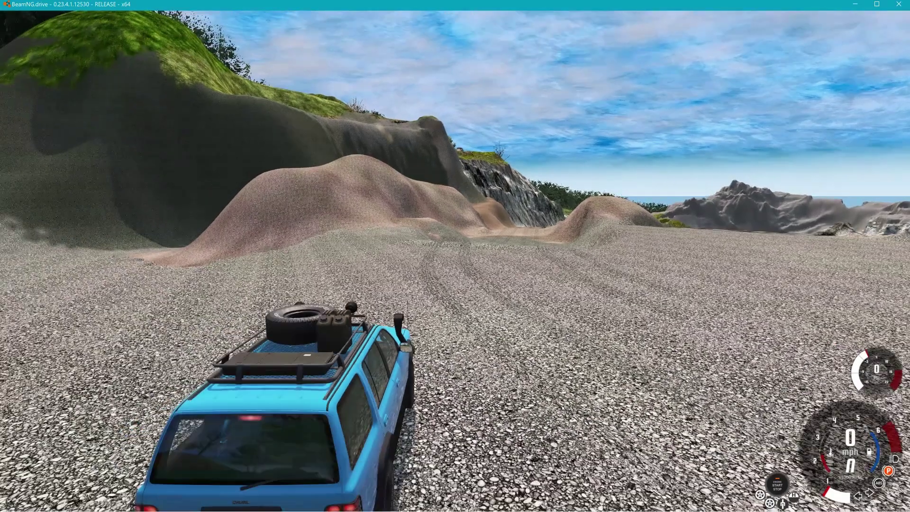
{"action": "key", "text": "s"}
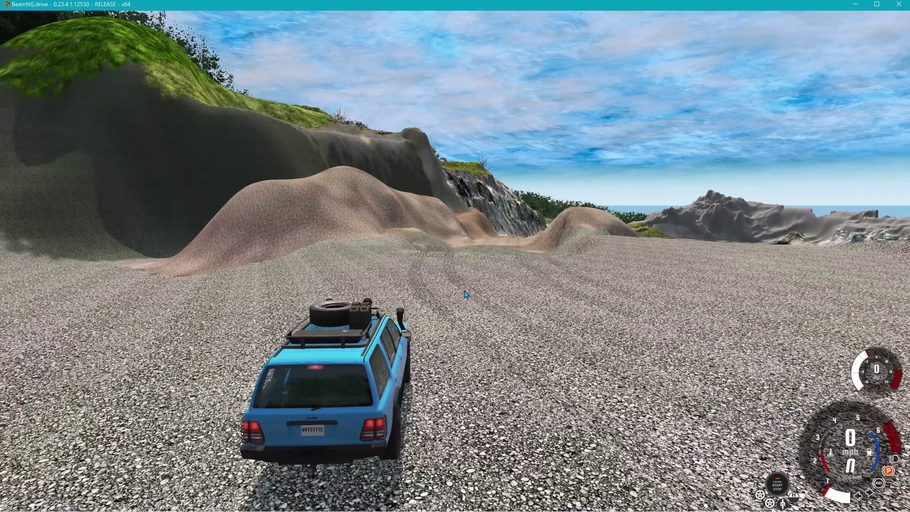
Step: Return to the world editor, open the Script AI Manager and move its window clear of the vehicle
{"action": "key", "text": "F11"}
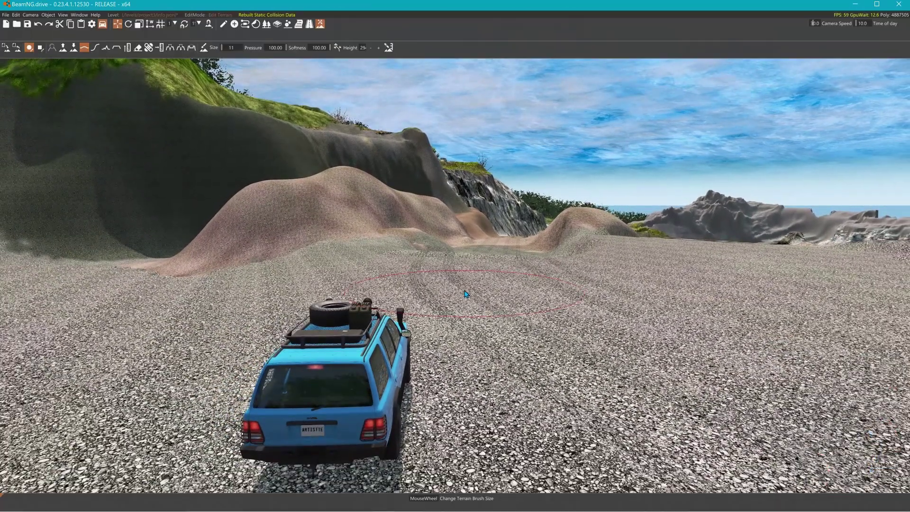
{"action": "left_click", "coordinate": [79, 15]}
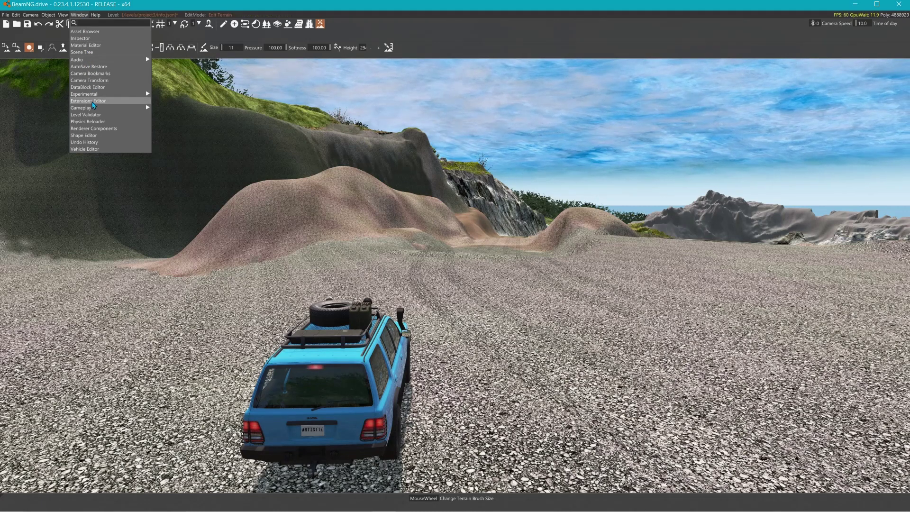
{"action": "mouse_move", "coordinate": [91, 109]}
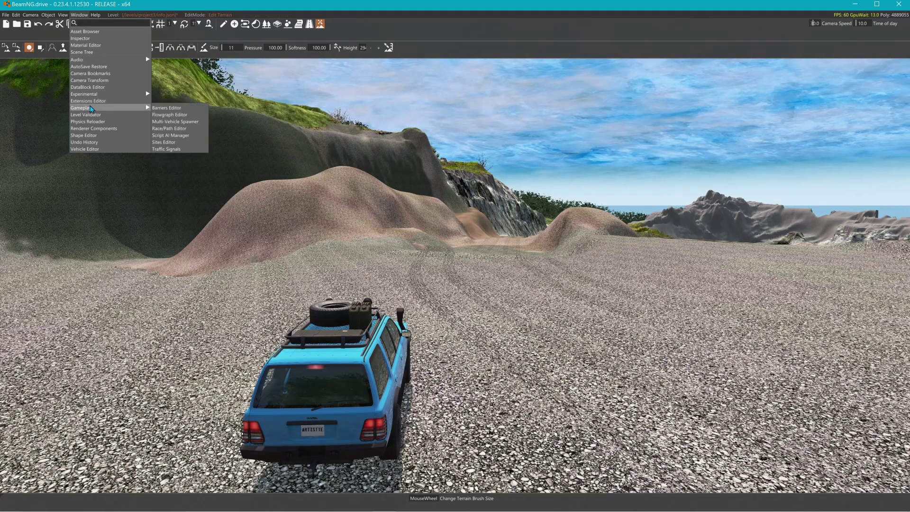
{"action": "left_click", "coordinate": [191, 136]}
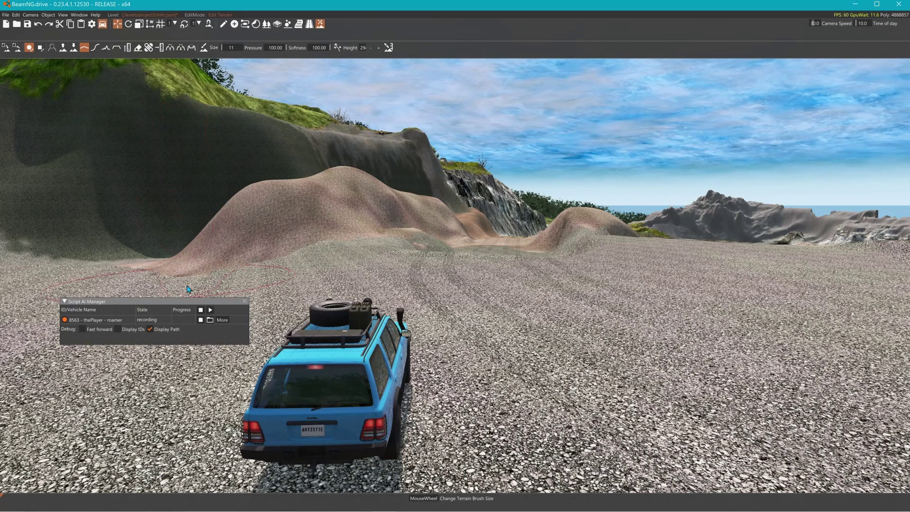
{"action": "left_click_drag", "start_coordinate": [190, 301], "coordinate": [155, 307]}
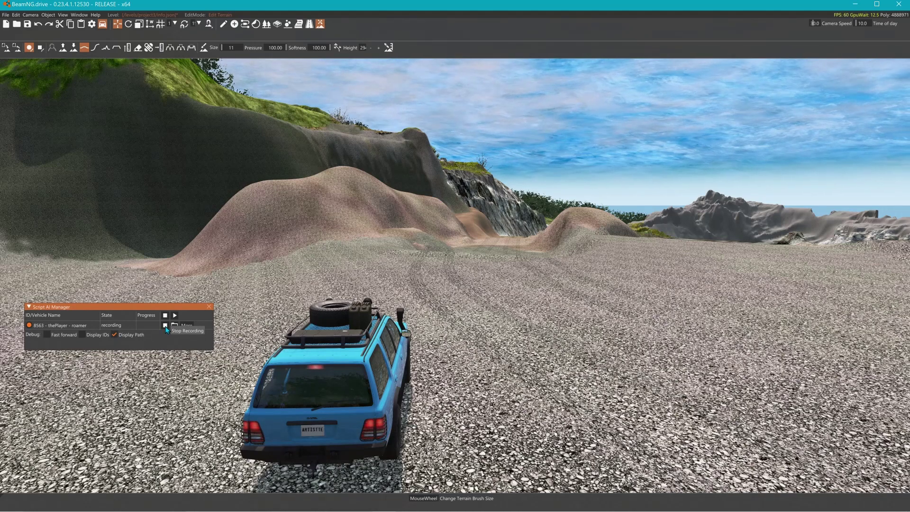
Step: Record a Script AI run by driving the blue vehicle down the track and over the waterfall jump, and stop the recording
{"action": "left_click", "coordinate": [166, 327]}
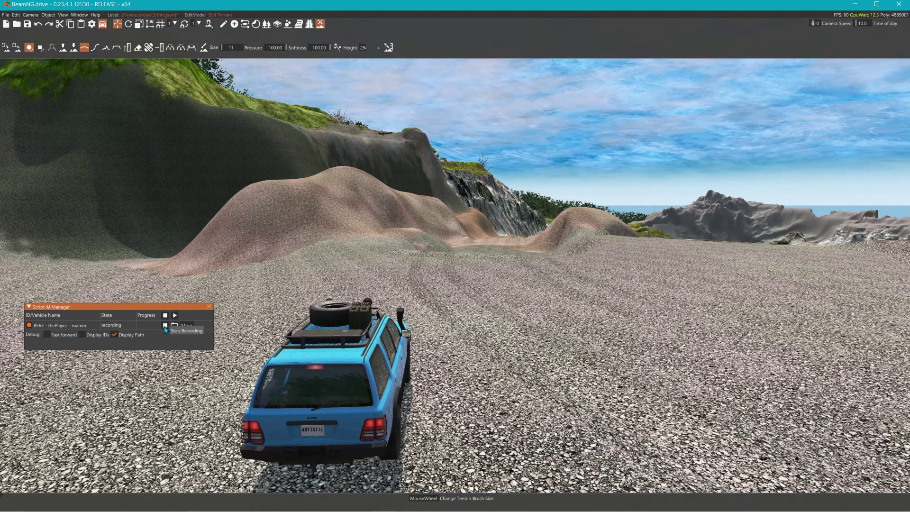
{"action": "key", "text": "shift+c"}
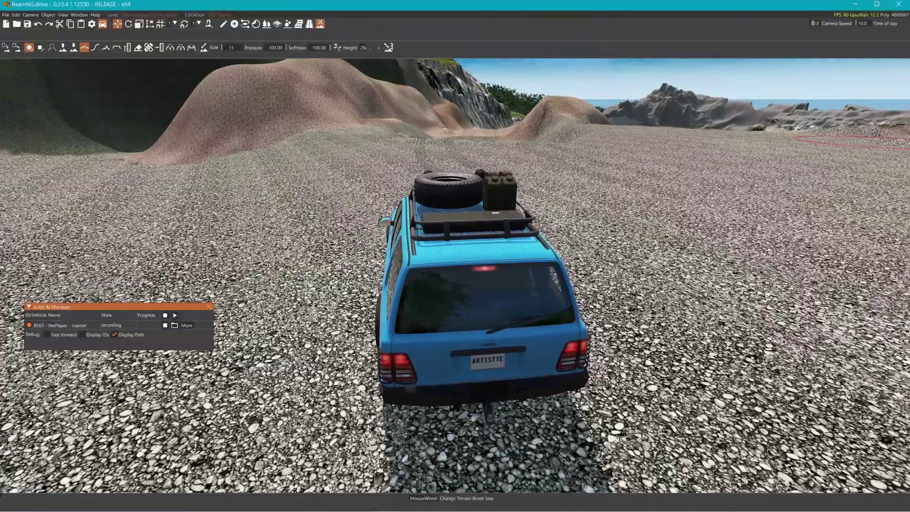
{"action": "key", "text": "Up"}
{"action": "key", "text": "Left"}
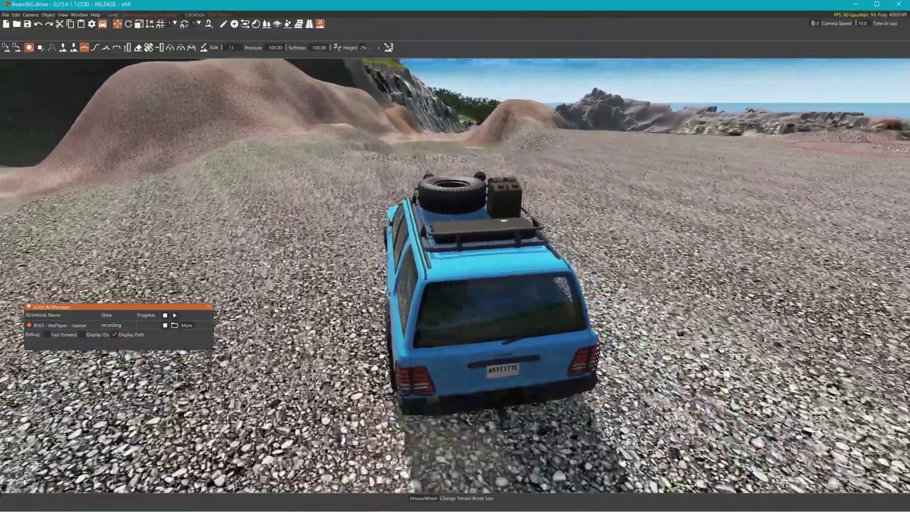
{"action": "key", "text": "Up"}
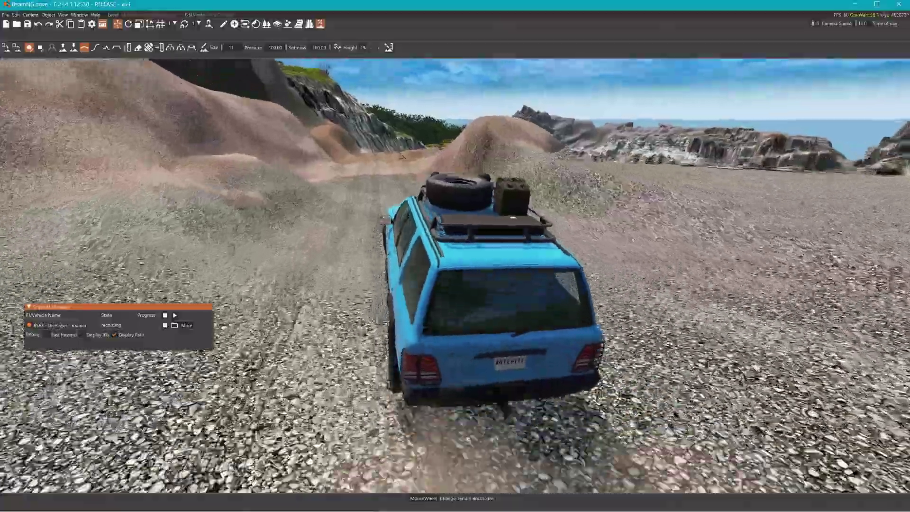
{"action": "key", "text": "Up"}
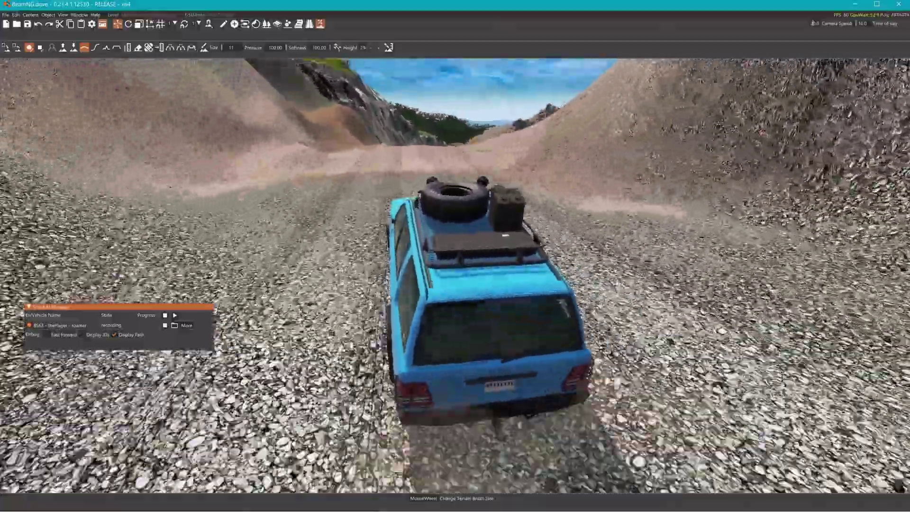
{"action": "key", "text": "Up"}
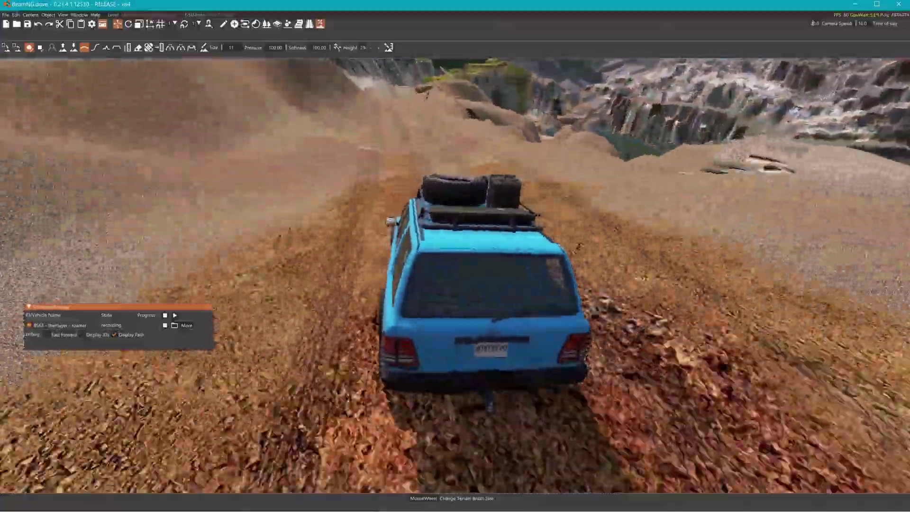
{"action": "key", "text": "Up"}
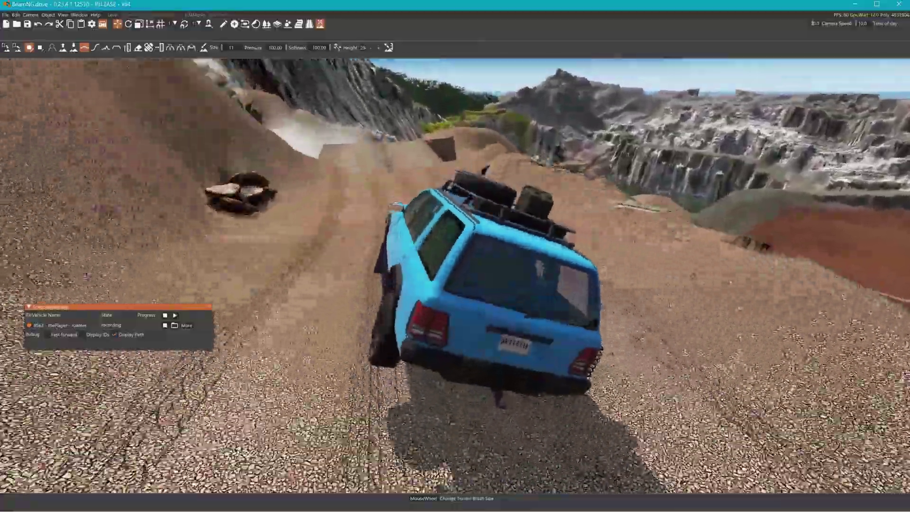
{"action": "key", "text": "Up"}
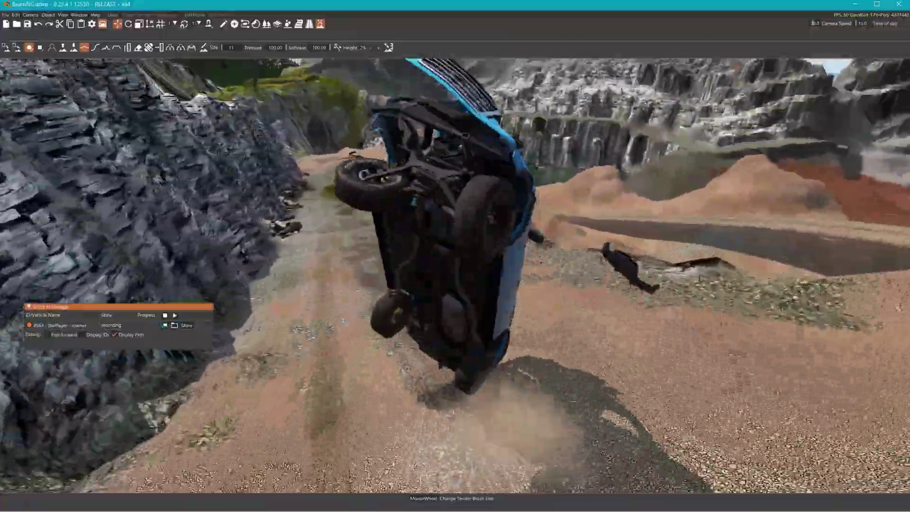
{"action": "left_click", "coordinate": [165, 325]}
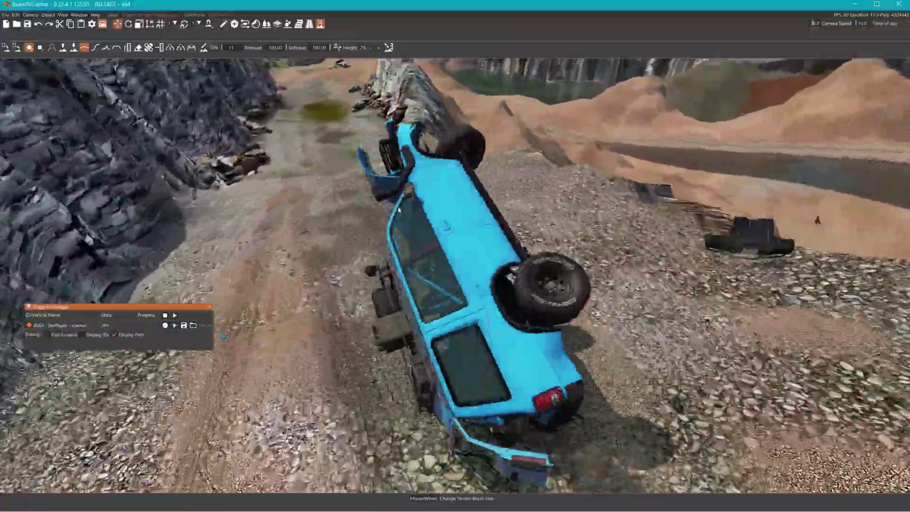
Step: Reset the blue vehicle to its starting point, play back its recorded run and place the free camera facing the waterfall jump
{"action": "key", "text": "r"}
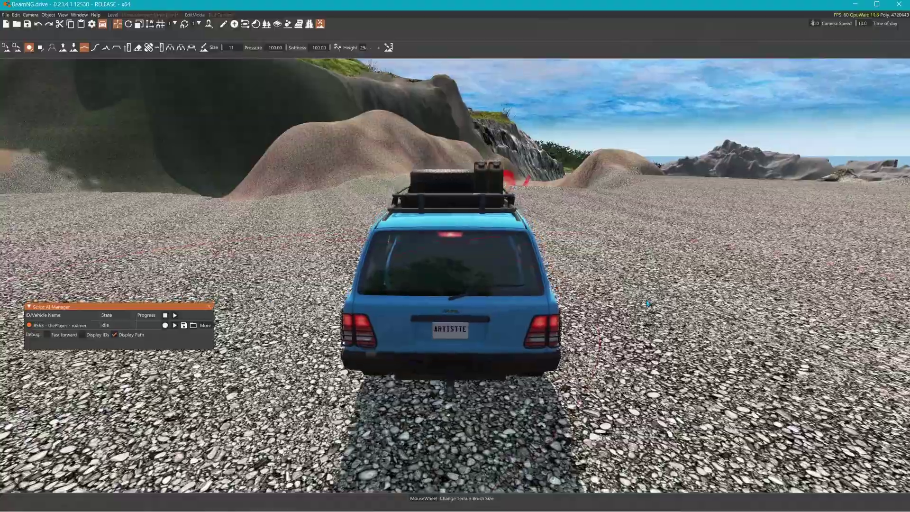
{"action": "mouse_move", "coordinate": [607, 298]}
{"action": "right_mouse_down"}
{"action": "mouse_move", "coordinate": [398, 298]}
{"action": "mouse_move", "coordinate": [649, 313]}
{"action": "mouse_move", "coordinate": [612, 308]}
{"action": "right_mouse_up"}
{"action": "key", "text": "w"}
{"action": "key", "text": "s"}
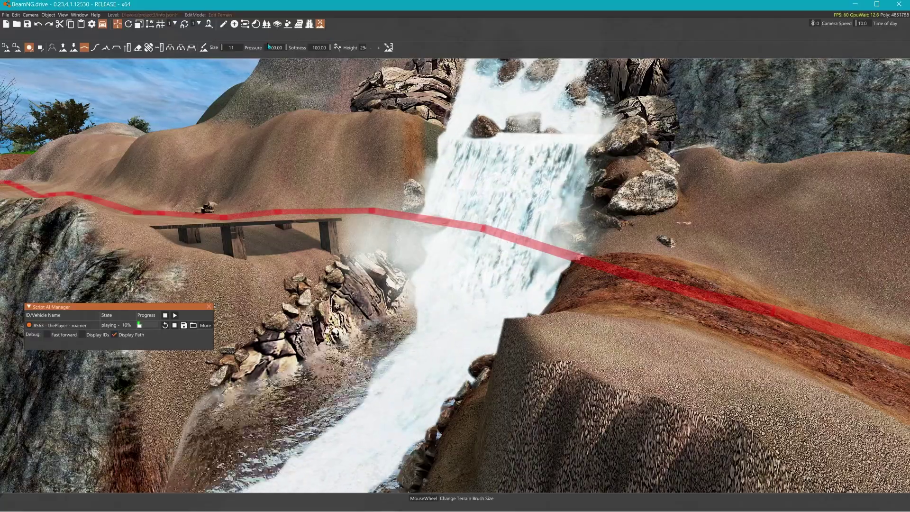
{"action": "left_click", "coordinate": [204, 47]}
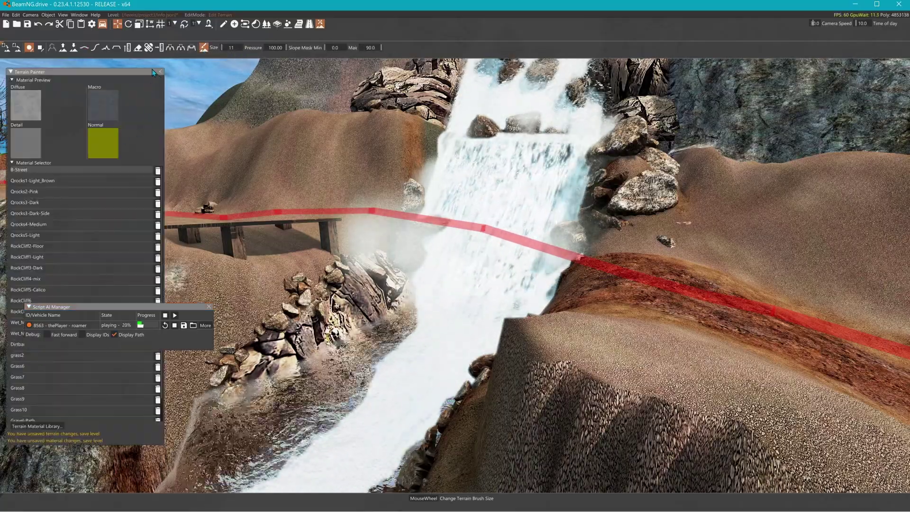
{"action": "left_click", "coordinate": [84, 48]}
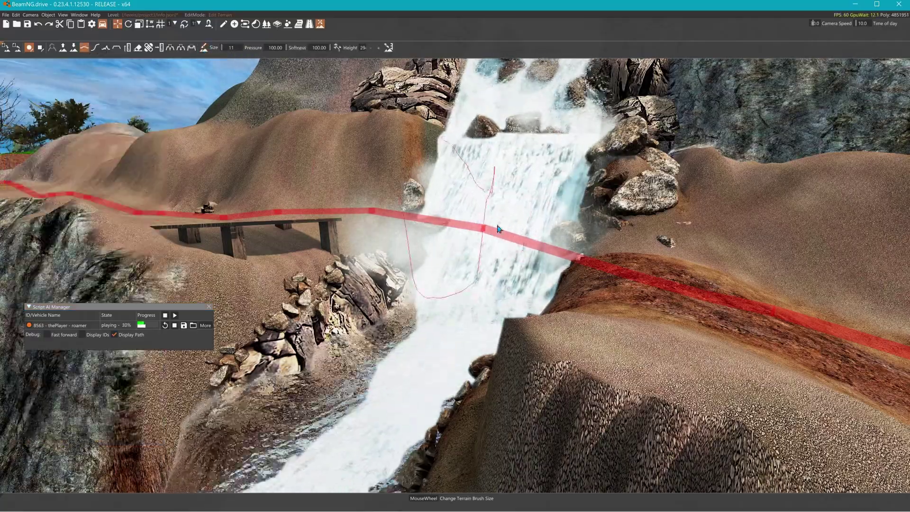
Step: Watch the recorded run from the landing slope, following the blue vehicle down the track and looking back at the waterfall jump
{"action": "mouse_move", "coordinate": [626, 287]}
{"action": "right_mouse_down"}
{"action": "mouse_move", "coordinate": [757, 301]}
{"action": "mouse_move", "coordinate": [540, 276]}
{"action": "mouse_move", "coordinate": [635, 280]}
{"action": "mouse_move", "coordinate": [580, 331]}
{"action": "mouse_move", "coordinate": [479, 268]}
{"action": "right_mouse_up"}
{"action": "key", "text": "d"}
{"action": "key", "text": "w"}
{"action": "key", "text": "w"}
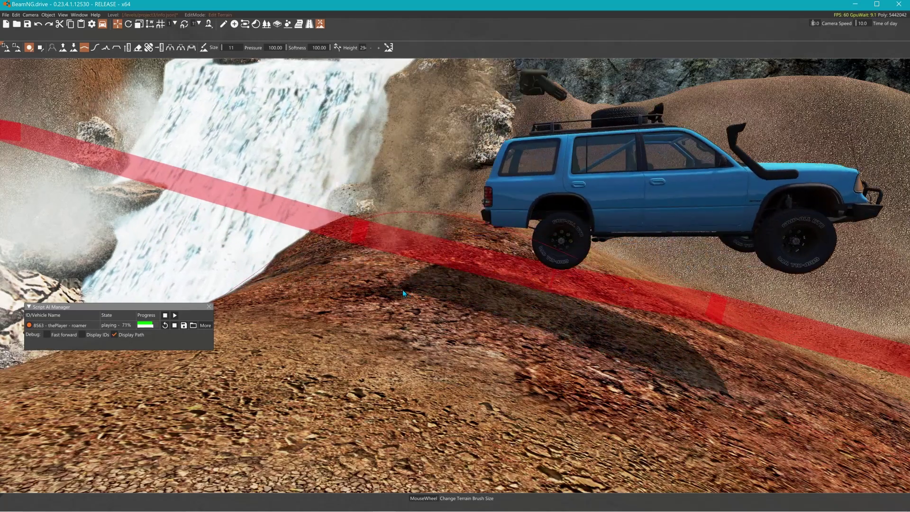
{"action": "scroll", "coordinate": [363, 263], "scroll_direction": "down", "scroll_amount": 6}
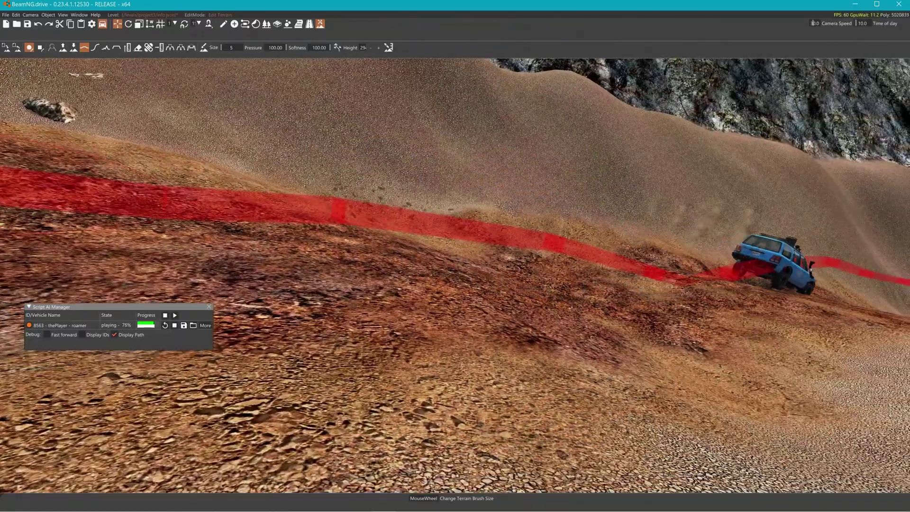
{"action": "right_click_drag", "start_coordinate": [455, 256], "coordinate": [611, 256]}
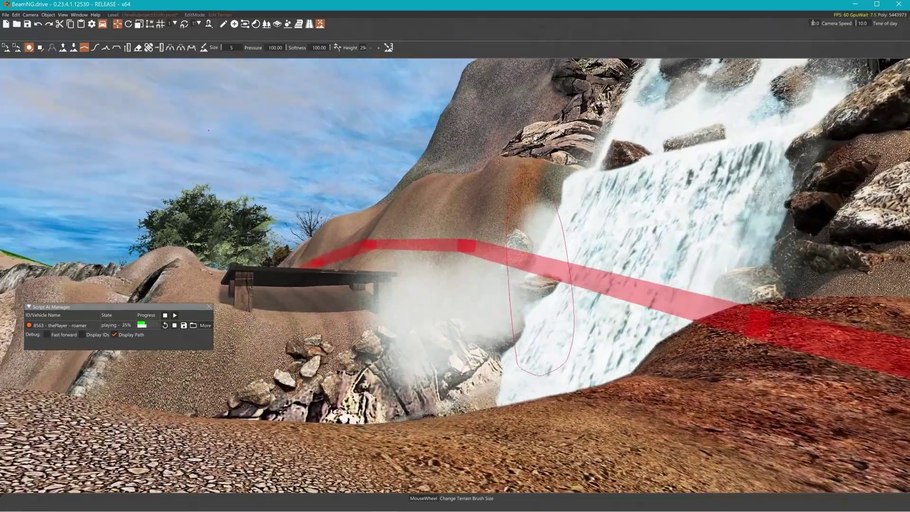
Step: Leave the world editor and spawn an Ibishu Hopper Crawler (A) as an additional vehicle
{"action": "key", "text": "F11"}
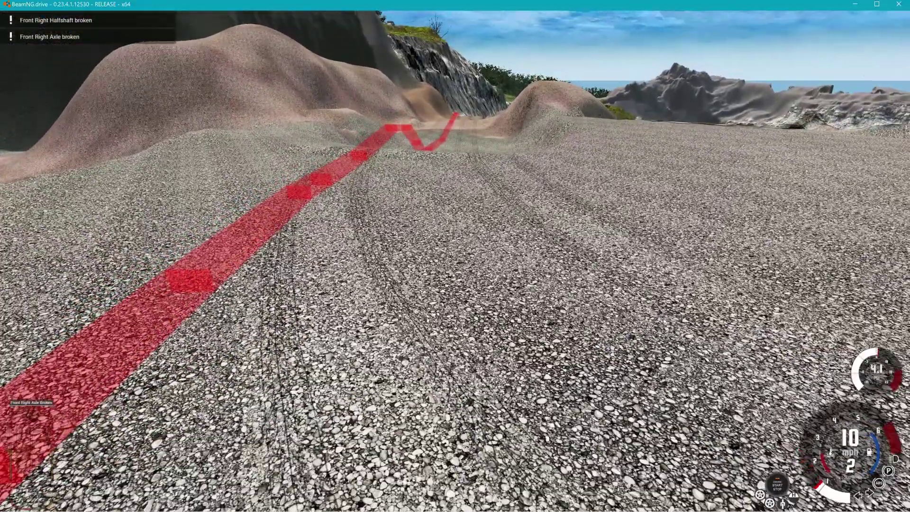
{"action": "key", "text": "Escape"}
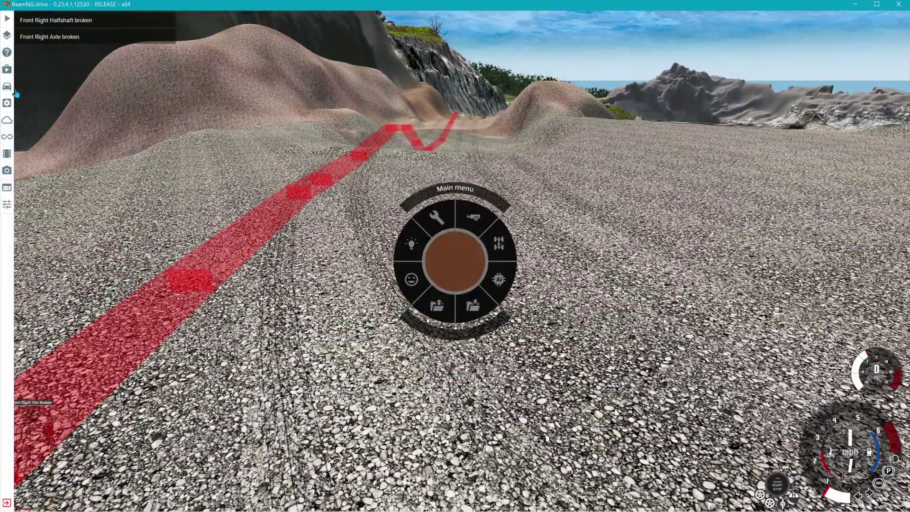
{"action": "left_click", "coordinate": [7, 87]}
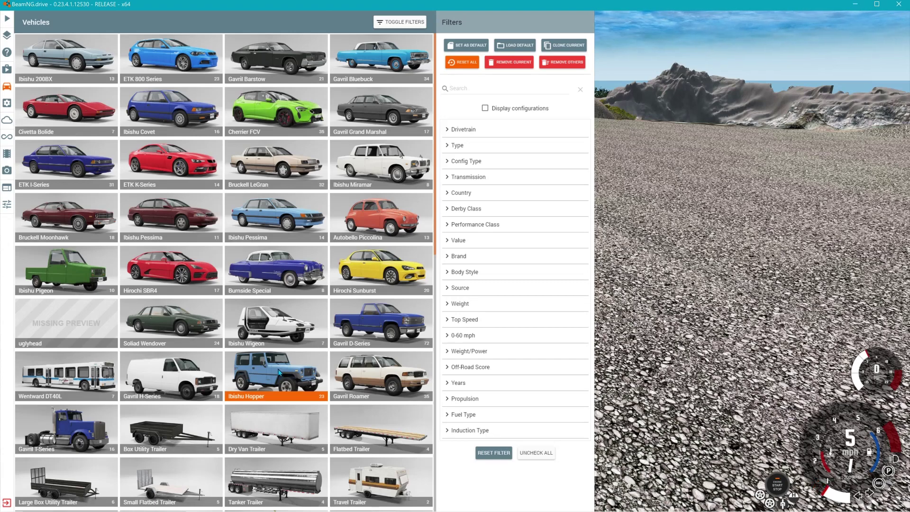
{"action": "left_click", "coordinate": [279, 372]}
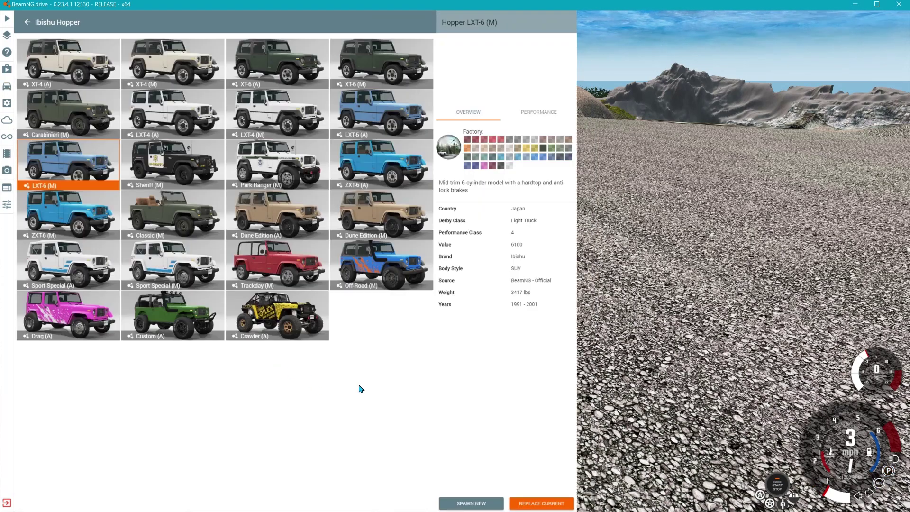
{"action": "left_click", "coordinate": [303, 328]}
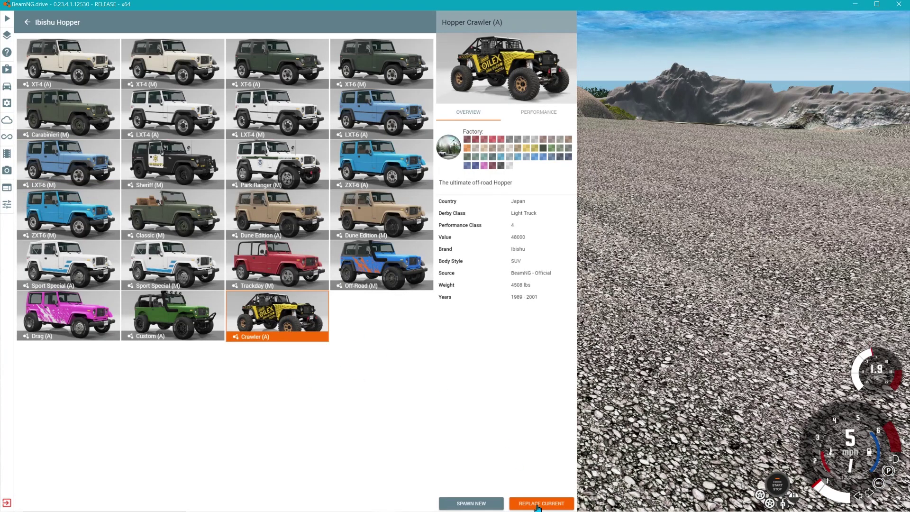
{"action": "left_click", "coordinate": [471, 504]}
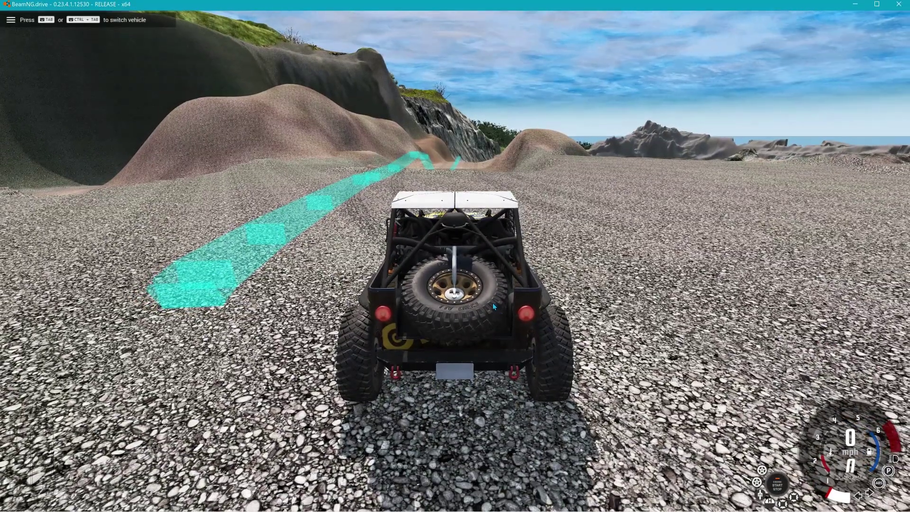
Step: Return to the world editor, record a Script AI run with the Hopper crawler and play both vehicles' recordings together
{"action": "key", "text": "F11"}
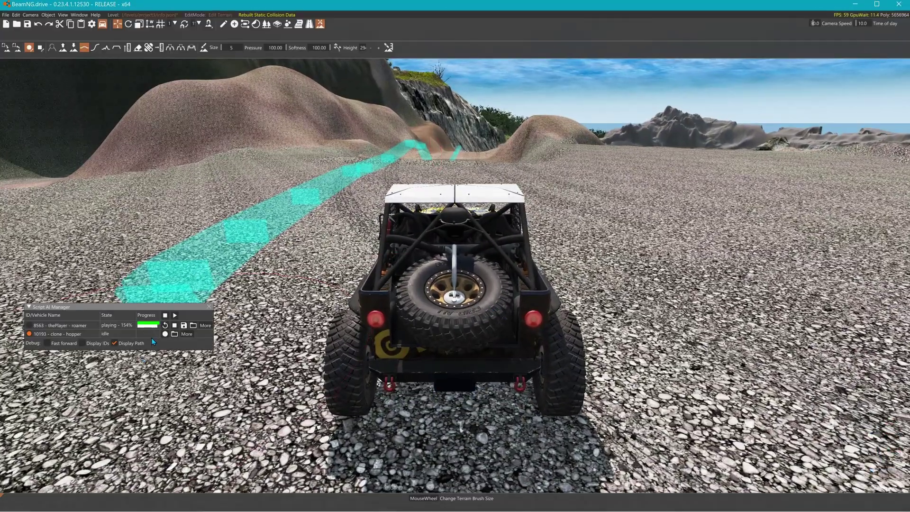
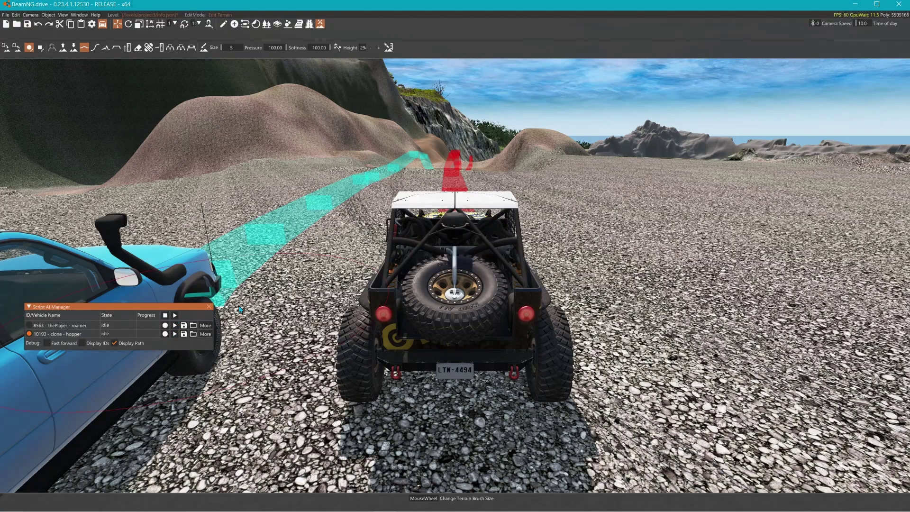
{"action": "mouse_move", "coordinate": [528, 312]}
{"action": "right_mouse_down"}
{"action": "mouse_move", "coordinate": [663, 312]}
{"action": "mouse_move", "coordinate": [528, 312]}
{"action": "right_mouse_up"}
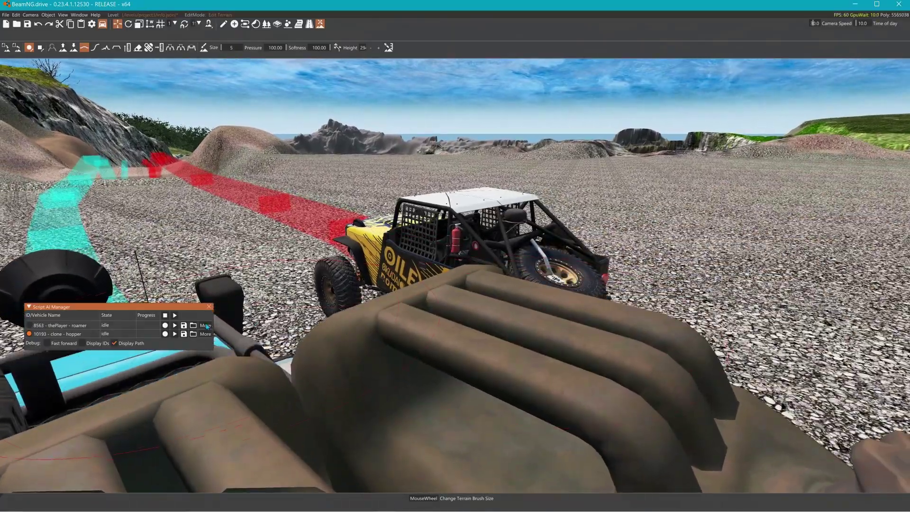
{"action": "left_click", "coordinate": [177, 316]}
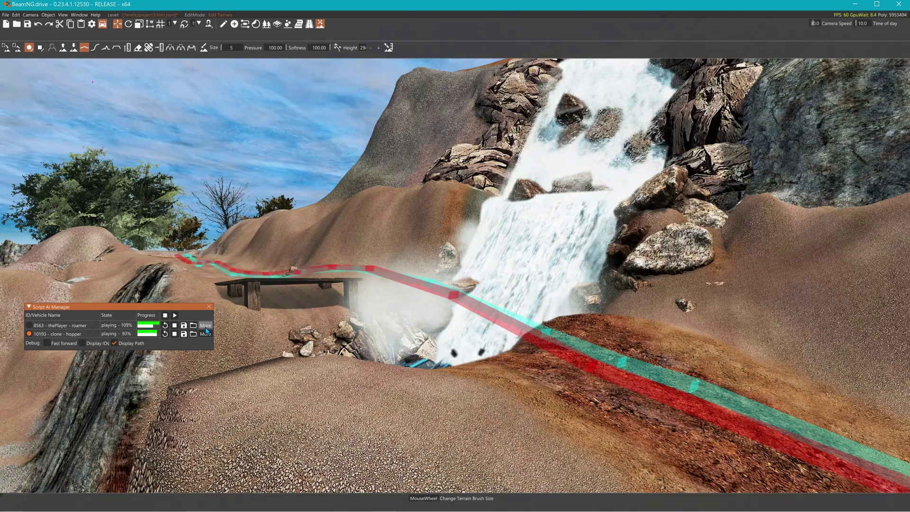
Step: Set the start delay of the blue Roamer's recording to 3.000 and restart the playback
{"action": "left_click", "coordinate": [206, 326]}
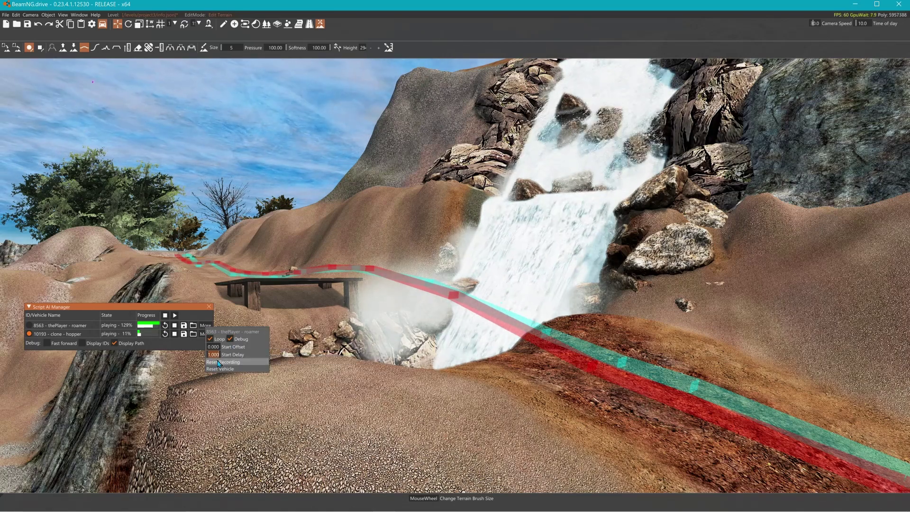
{"action": "type", "text": "3"}
{"action": "key", "text": "Return"}
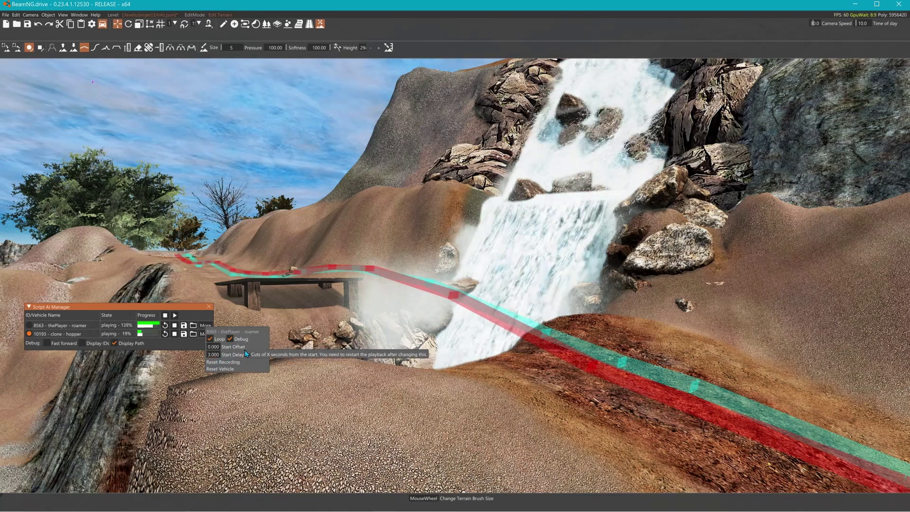
{"action": "left_click", "coordinate": [168, 328]}
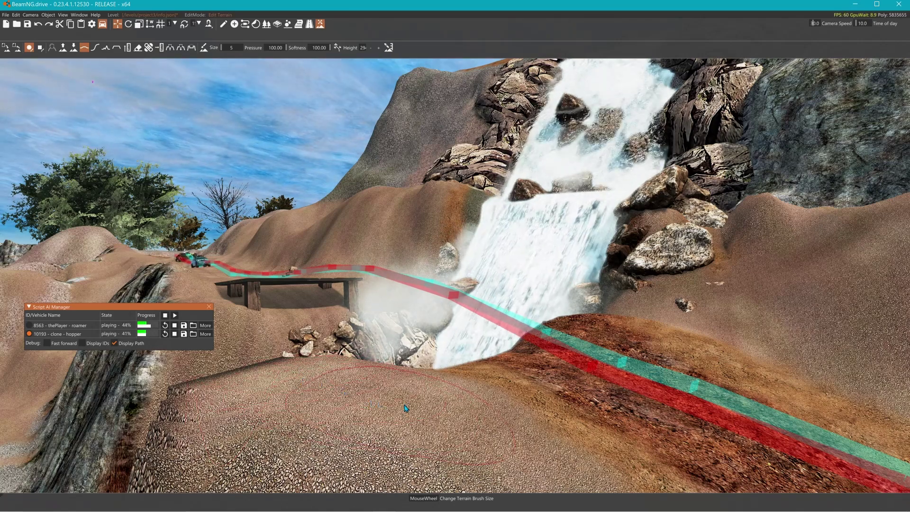
Step: Watch the delayed replay around the waterfall landing and inspect both recorded paths back up the track to the gravel area
{"action": "right_click_drag", "start_coordinate": [409, 409], "coordinate": [420, 414]}
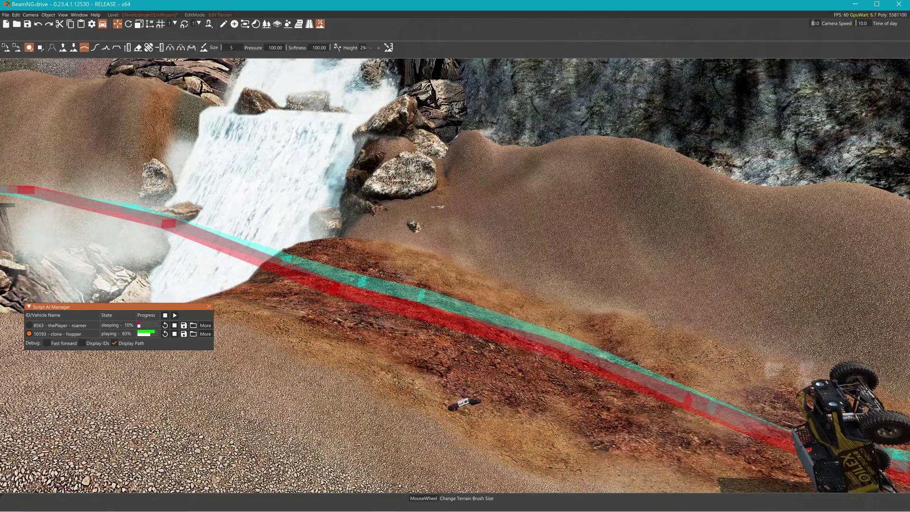
{"action": "right_click_drag", "start_coordinate": [349, 288], "coordinate": [111, 208]}
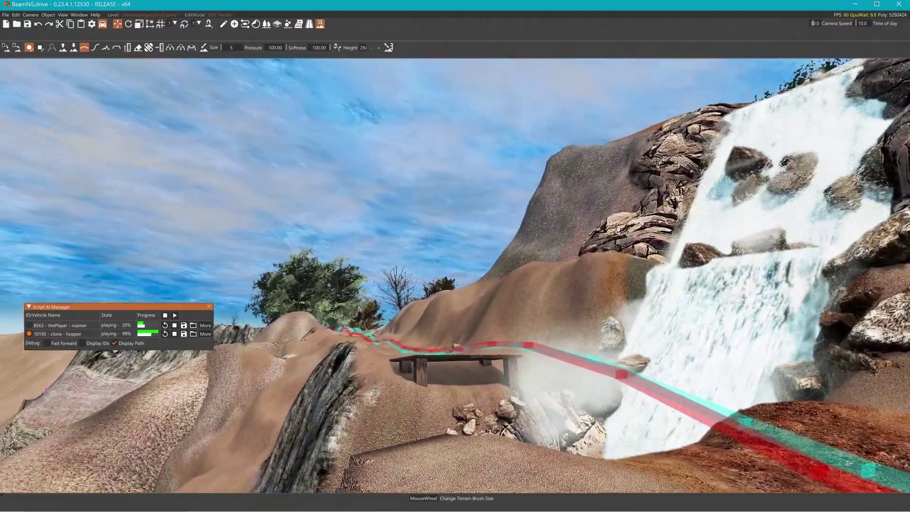
{"action": "key", "text": "shift+c"}
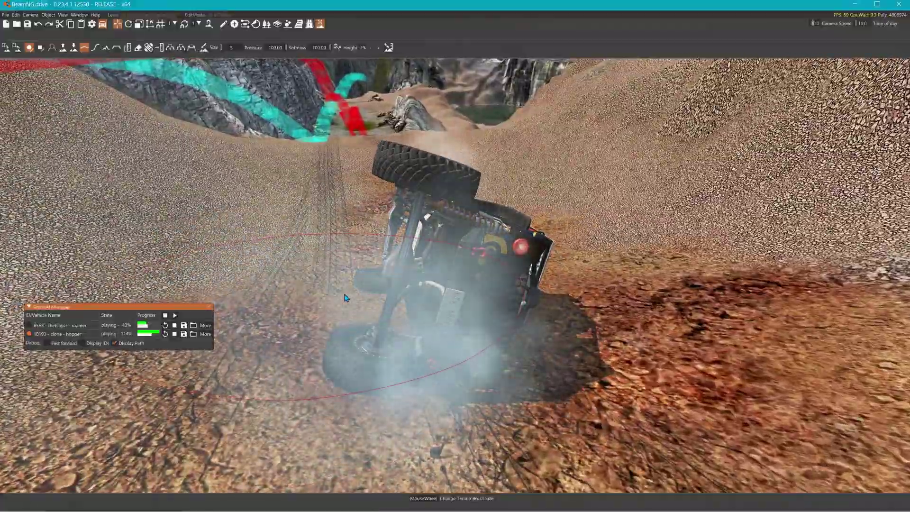
{"action": "right_click_drag", "start_coordinate": [345, 297], "coordinate": [502, 251]}
{"action": "key", "text": "w"}
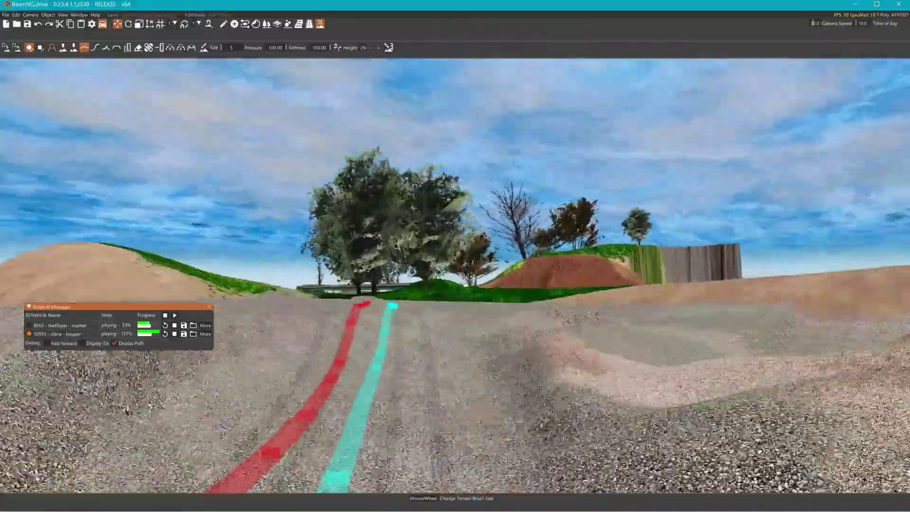
{"action": "key", "text": "w"}
{"action": "right_click_drag", "start_coordinate": [455, 275], "coordinate": [95, 246]}
{"action": "key", "text": "w"}
{"action": "key", "text": "w"}
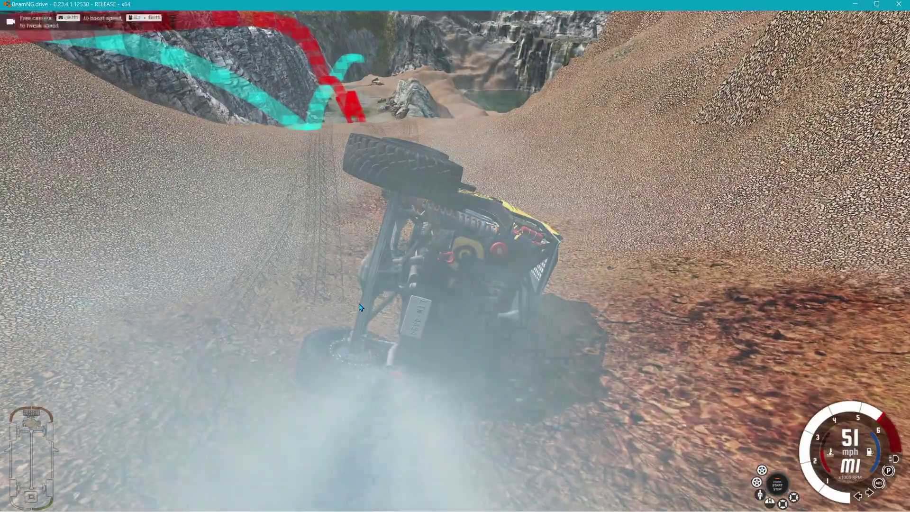
Step: Move the free camera back to the gravel start area and spawn a Gavril Roamer Adventure (M) as an additional vehicle
{"action": "key", "text": "w"}
{"action": "right_click_drag", "start_coordinate": [359, 303], "coordinate": [91, 253]}
{"action": "key", "text": "w"}
{"action": "key", "text": "w"}
{"action": "right_click_drag", "start_coordinate": [199, 297], "coordinate": [406, 309]}
{"action": "key", "text": "e"}
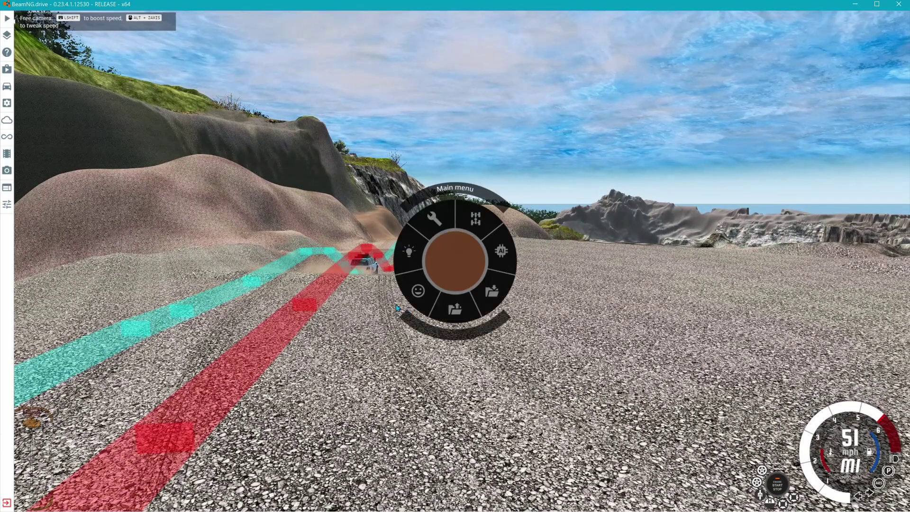
{"action": "left_click", "coordinate": [7, 86]}
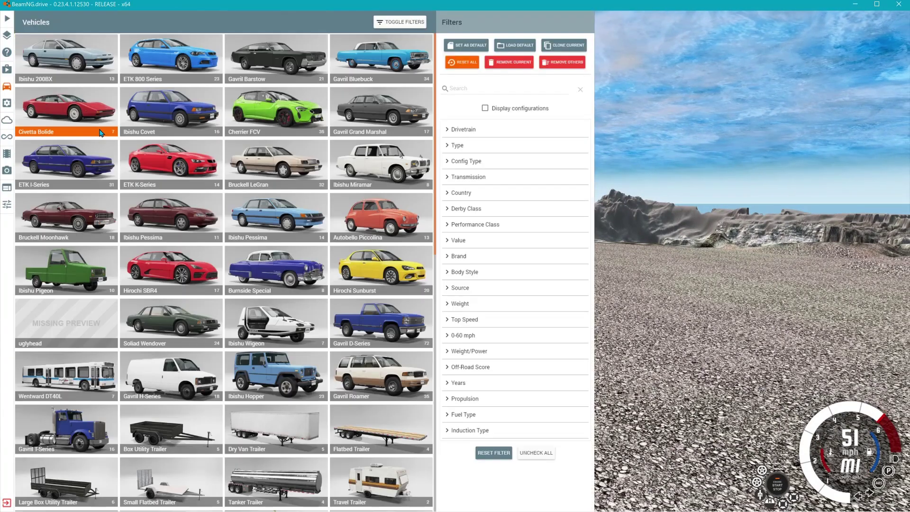
{"action": "left_click", "coordinate": [334, 372]}
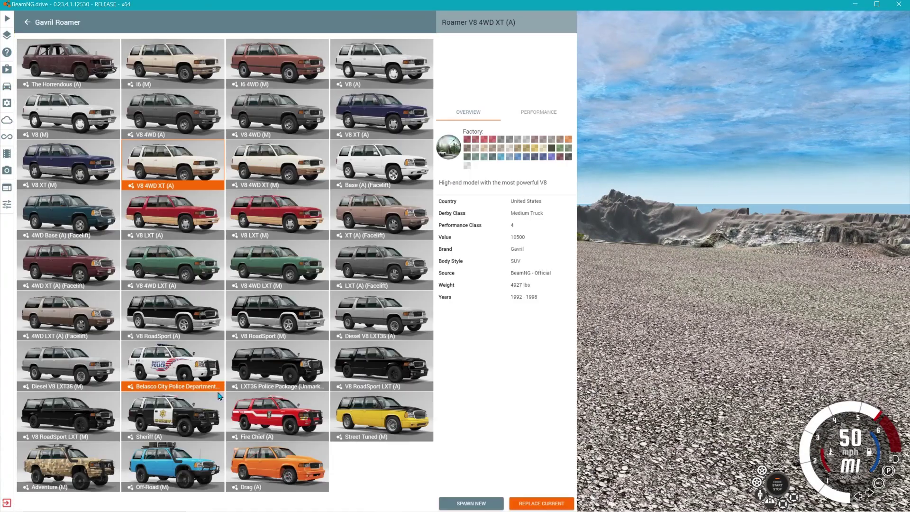
{"action": "left_click", "coordinate": [81, 467]}
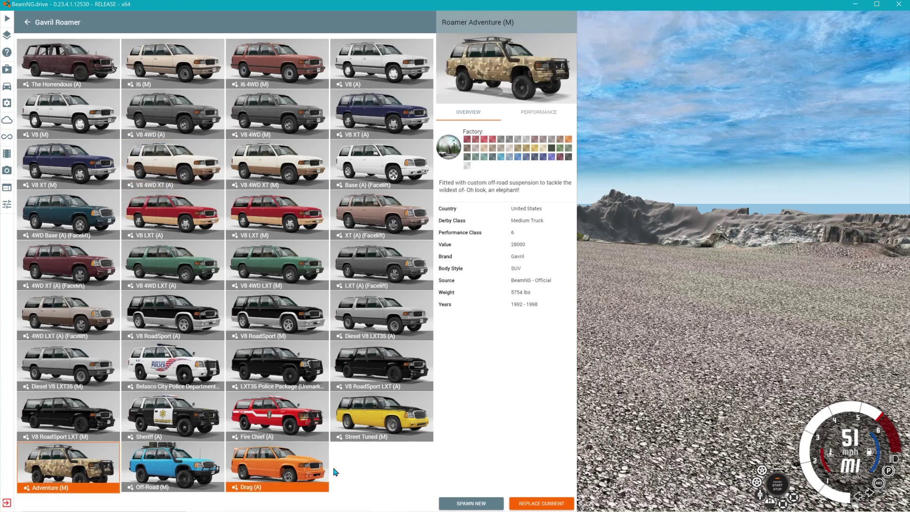
{"action": "left_click", "coordinate": [471, 503]}
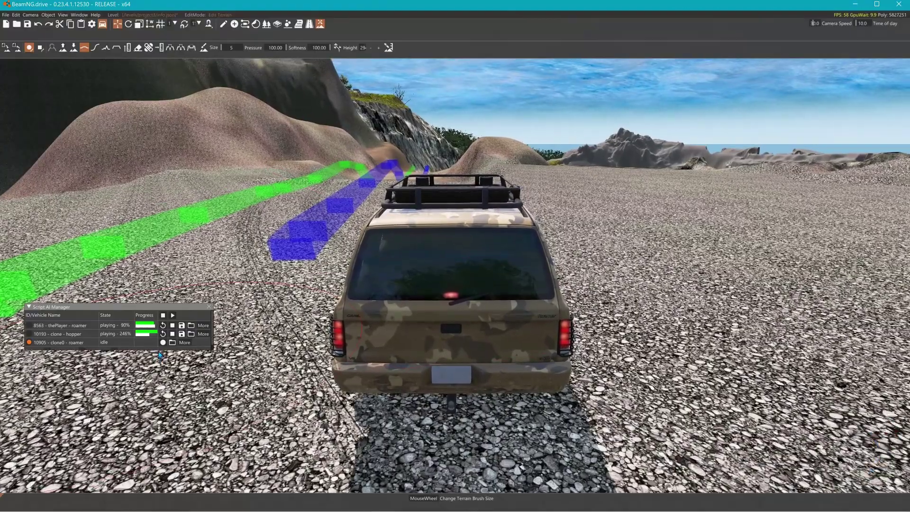
Step: Record a Script AI run by driving the camouflage Roamer down the track, and stop all recordings and playback
{"action": "key", "text": "Up"}
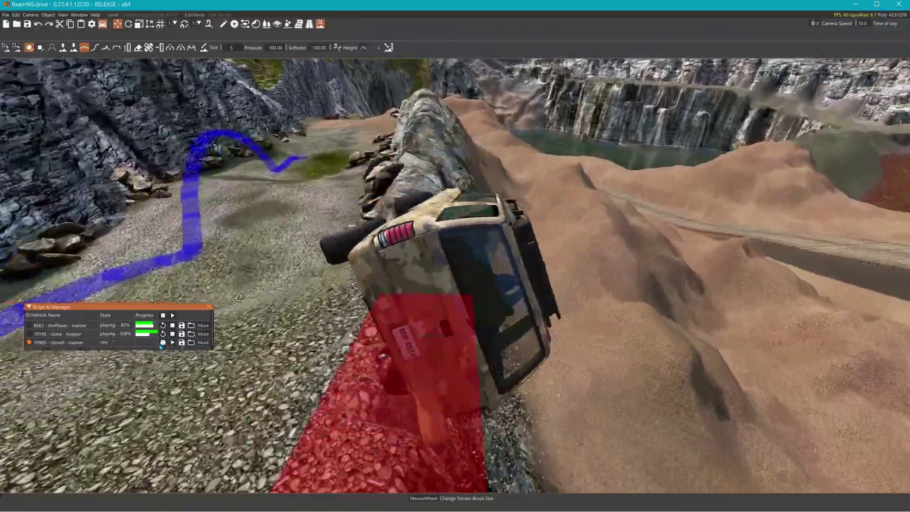
{"action": "left_click", "coordinate": [162, 342]}
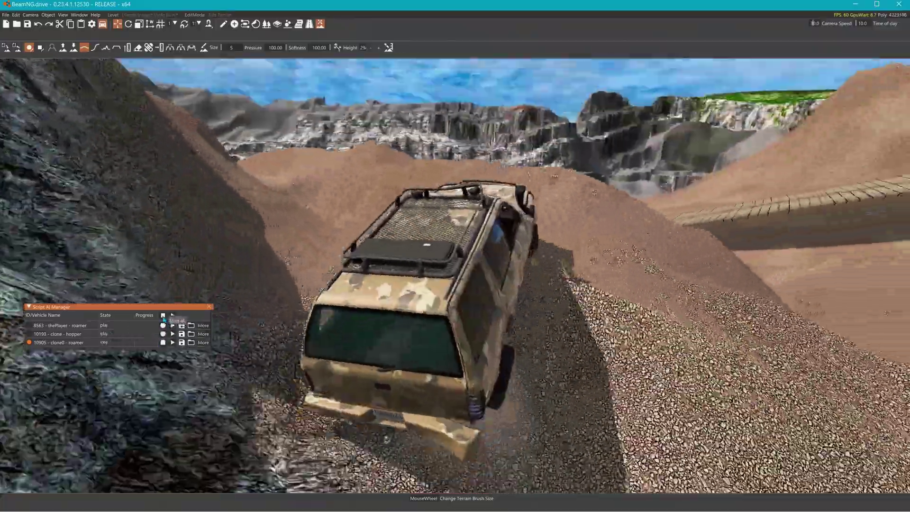
{"action": "left_click", "coordinate": [163, 315]}
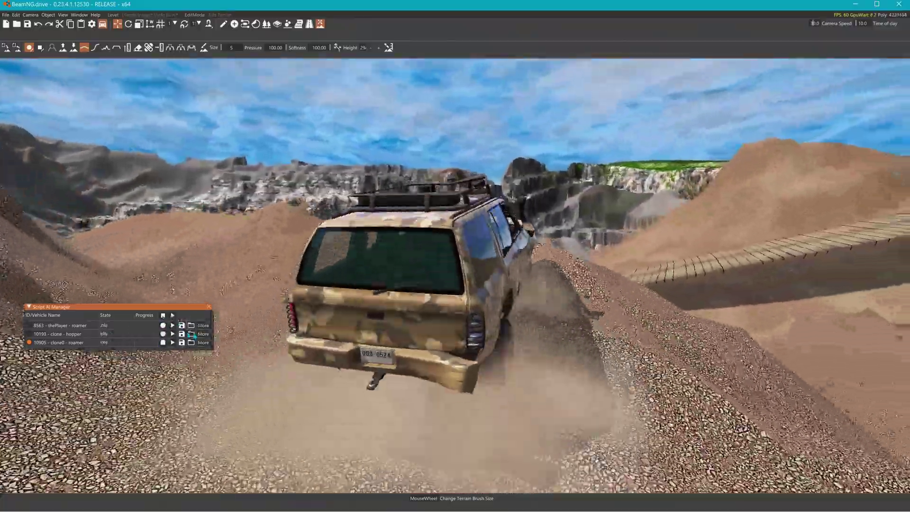
Step: Set the camouflage Roamer's start delay to 5.000 and play all three vehicles' recordings together
{"action": "left_click", "coordinate": [203, 343]}
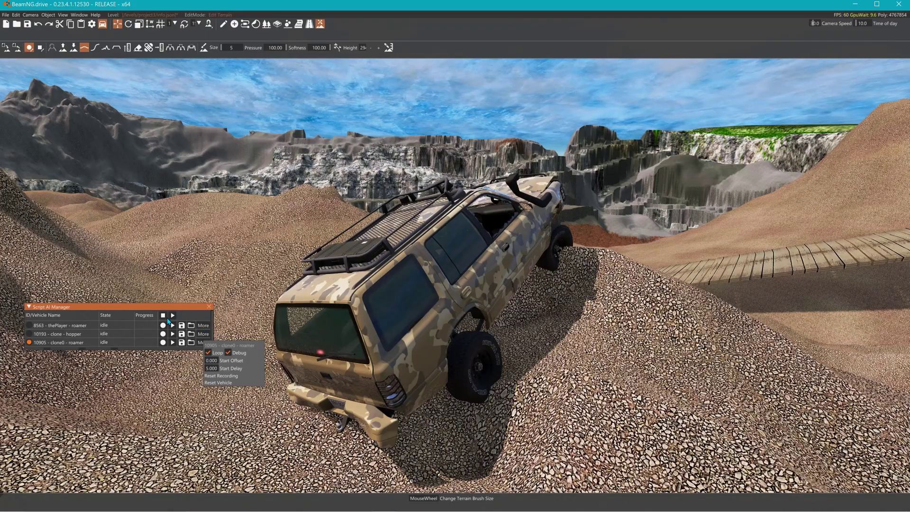
{"action": "left_click", "coordinate": [165, 317]}
{"action": "left_click", "coordinate": [173, 316]}
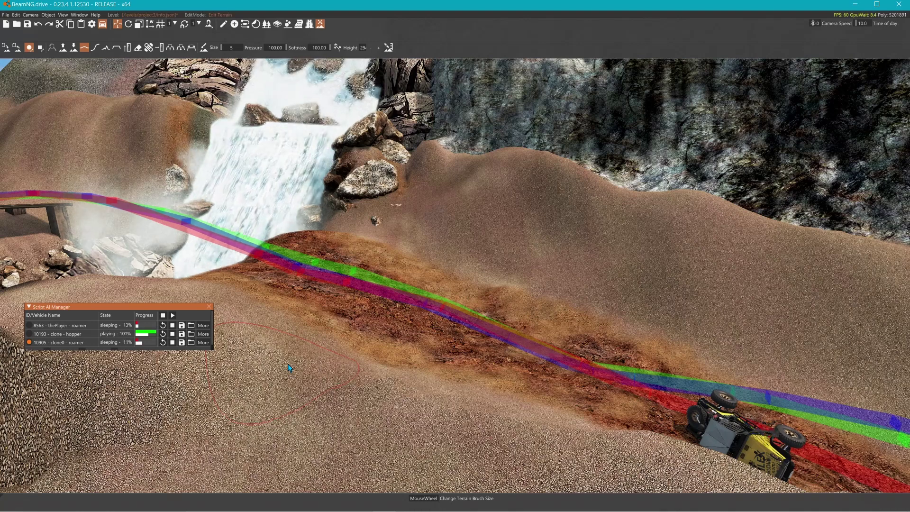
Step: Reset the overturned Hopper and restart all three vehicles' recordings together
{"action": "left_click", "coordinate": [201, 336]}
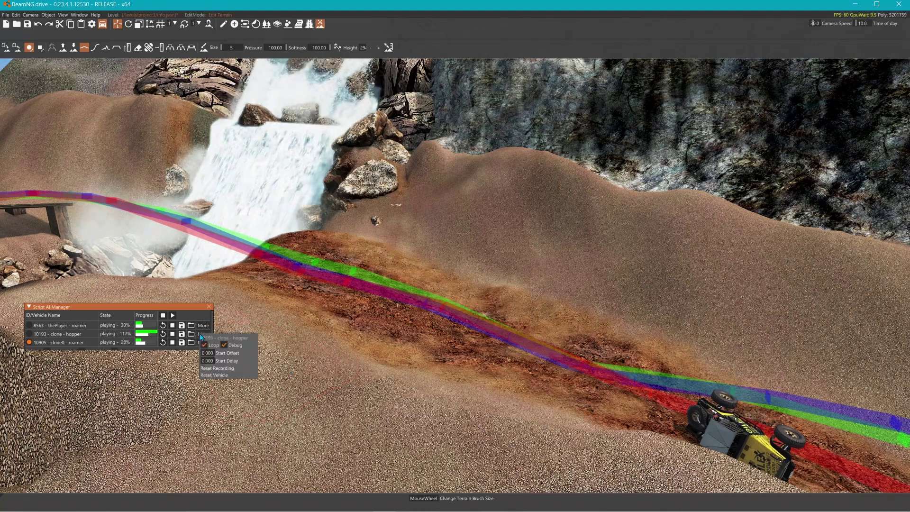
{"action": "left_click", "coordinate": [220, 371]}
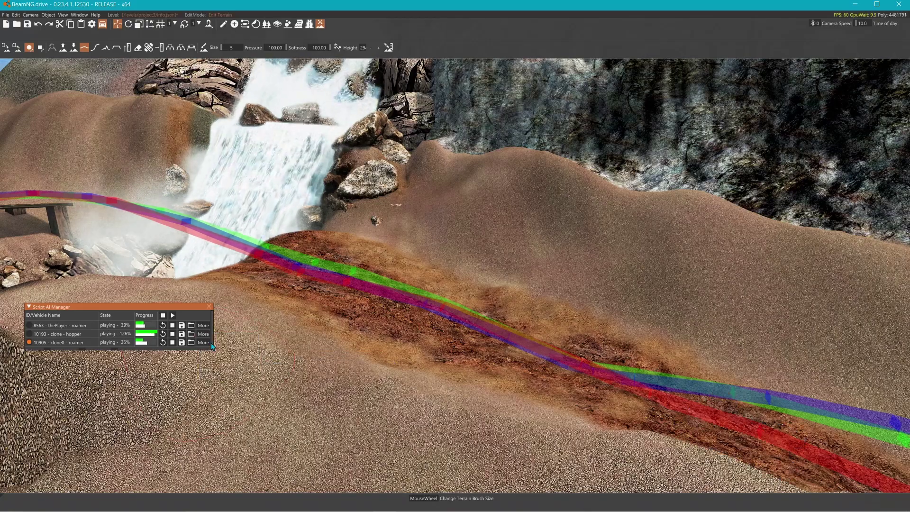
{"action": "right_click_drag", "start_coordinate": [283, 387], "coordinate": [282, 383]}
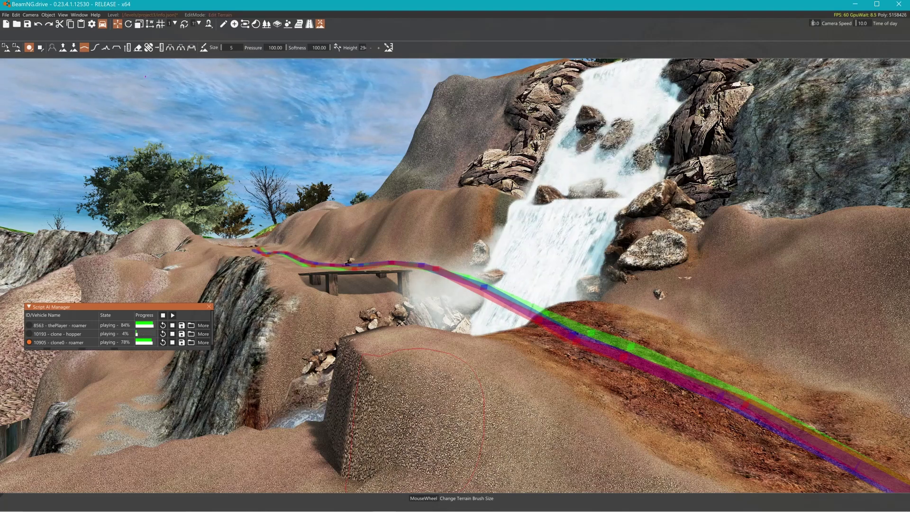
{"action": "left_click", "coordinate": [163, 315]}
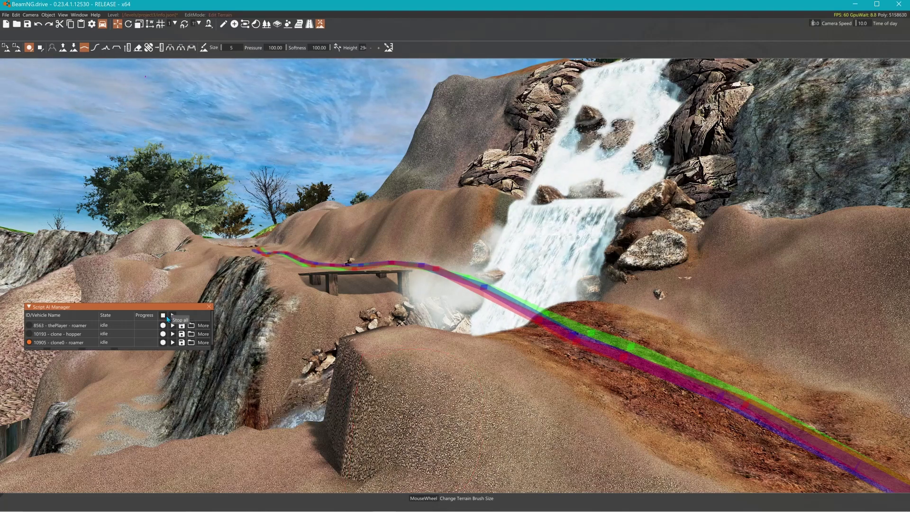
{"action": "left_click", "coordinate": [172, 315]}
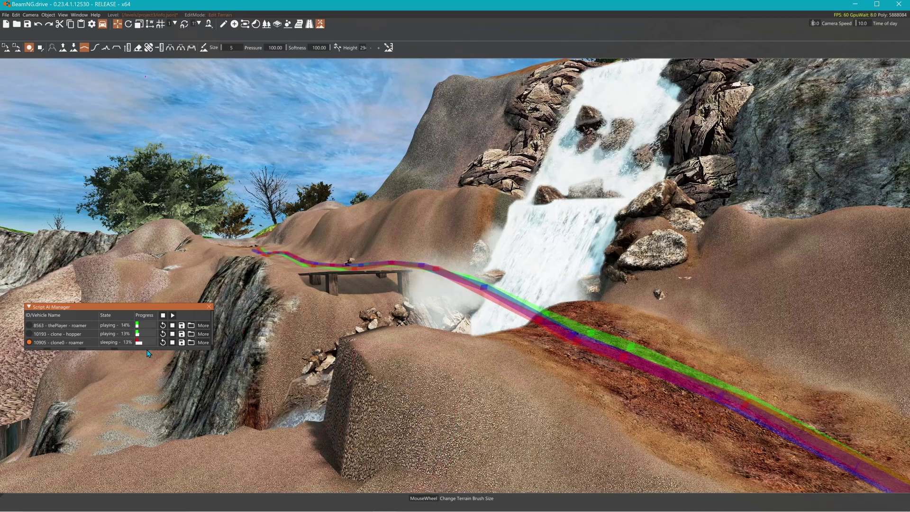
Step: Turn off Display Path in the Script AI Manager's debug options and briefly fast-forward the replay
{"action": "left_click_drag", "start_coordinate": [152, 355], "coordinate": [152, 368]}
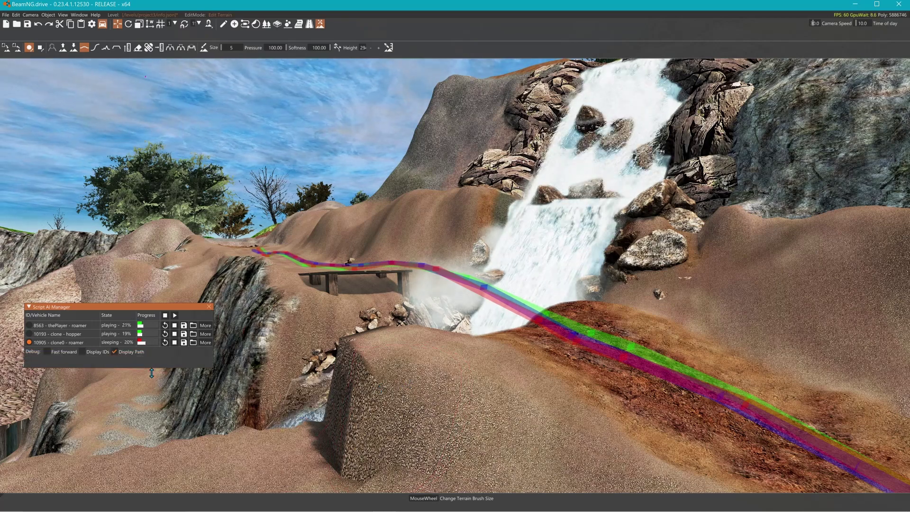
{"action": "left_click", "coordinate": [115, 351]}
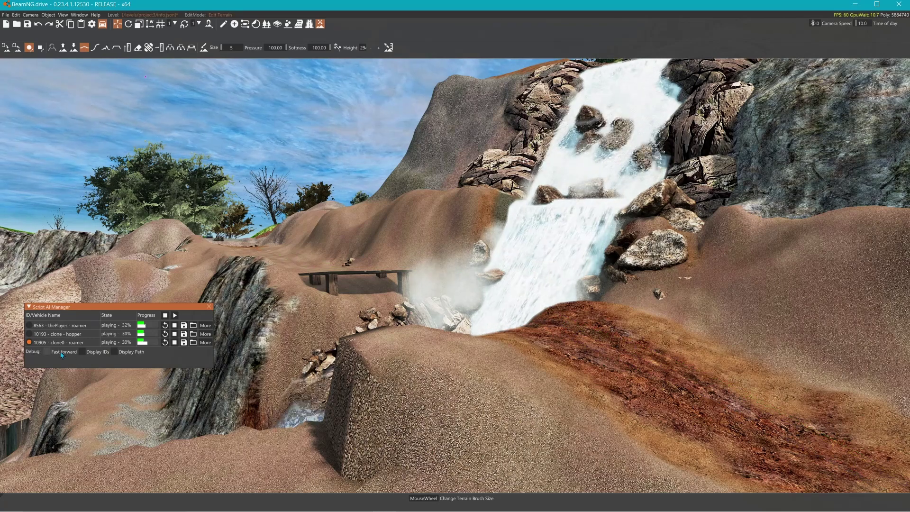
{"action": "left_click", "coordinate": [47, 351]}
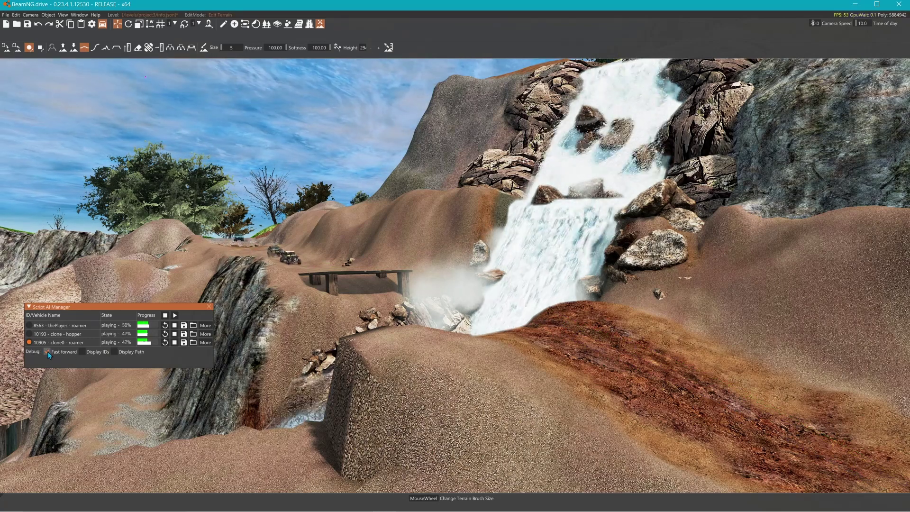
{"action": "left_click", "coordinate": [47, 351]}
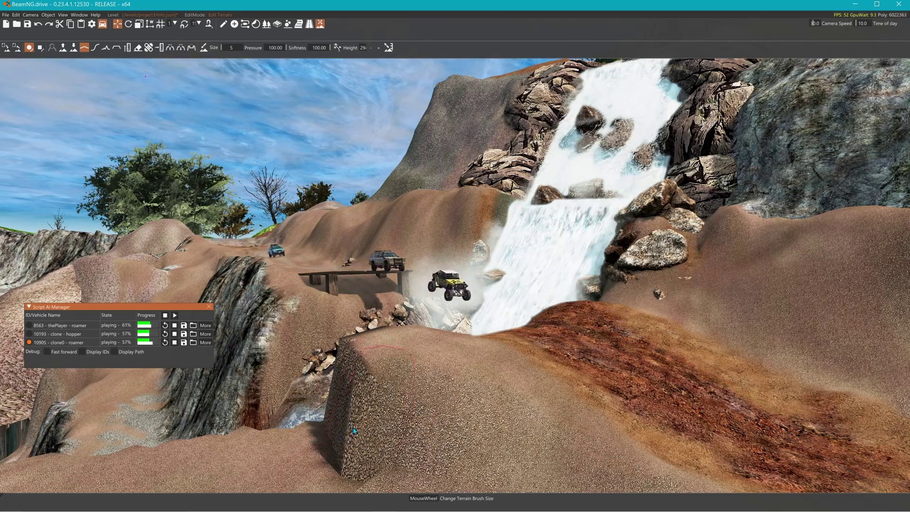
Step: Lower the crest of the red landing ramp beside the waterfall to a level height using the Set Height terrain tool
{"action": "key", "text": "w"}
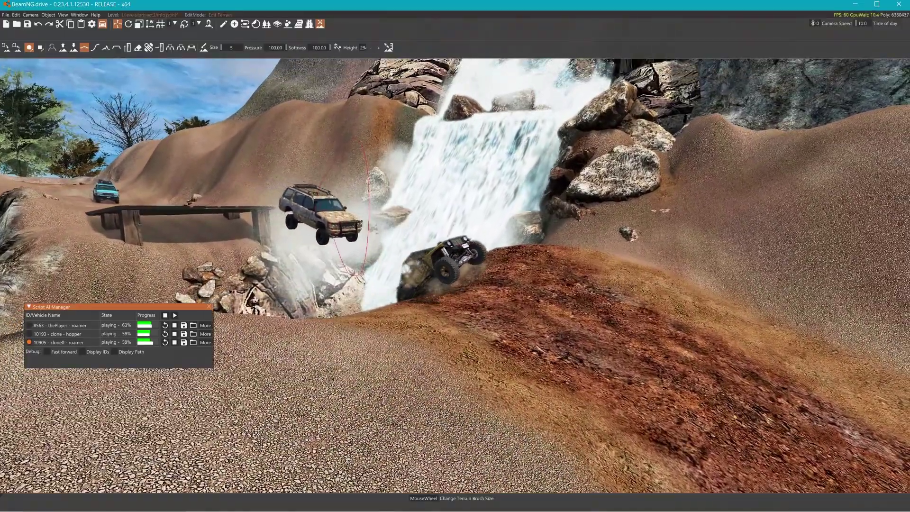
{"action": "right_click_drag", "start_coordinate": [349, 213], "coordinate": [389, 213]}
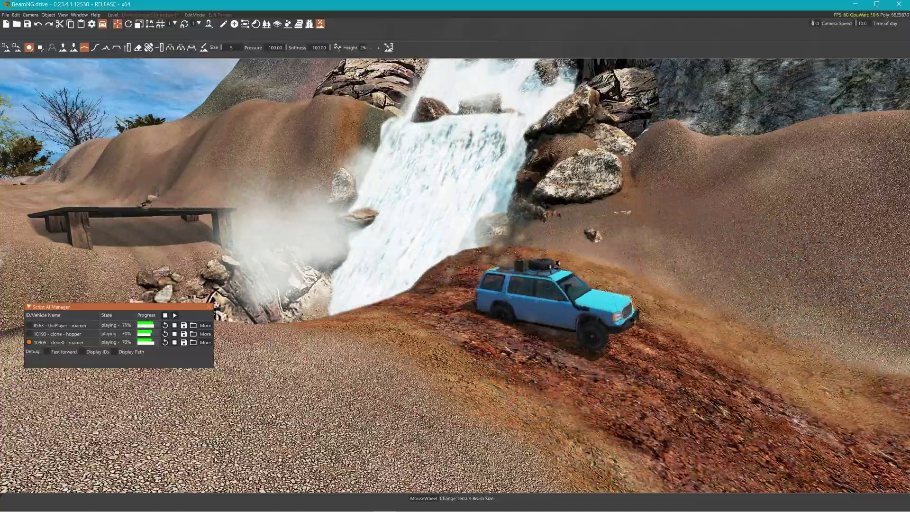
{"action": "right_click_drag", "start_coordinate": [455, 275], "coordinate": [464, 242]}
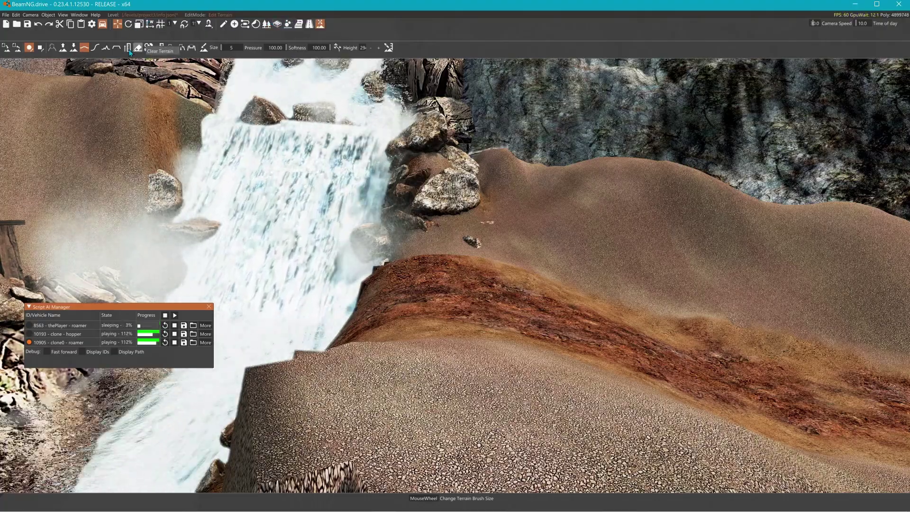
{"action": "left_click", "coordinate": [115, 47]}
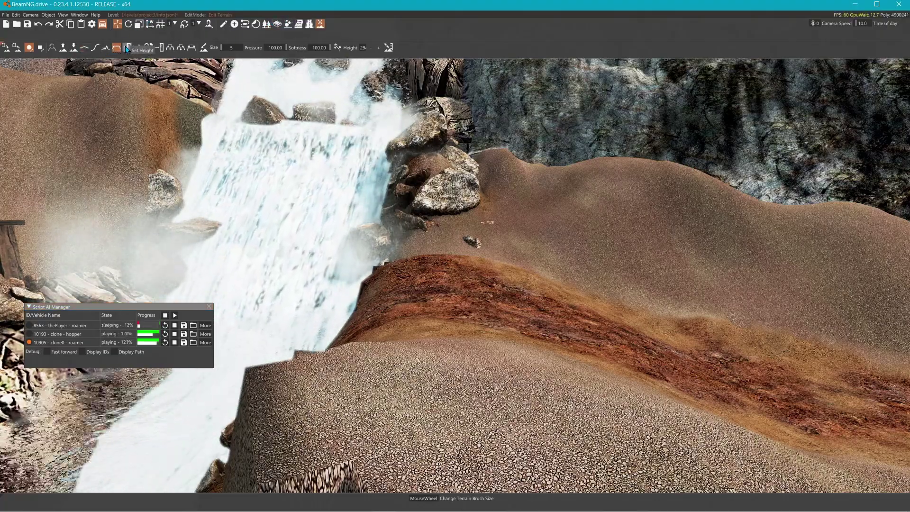
{"action": "left_click", "coordinate": [127, 47]}
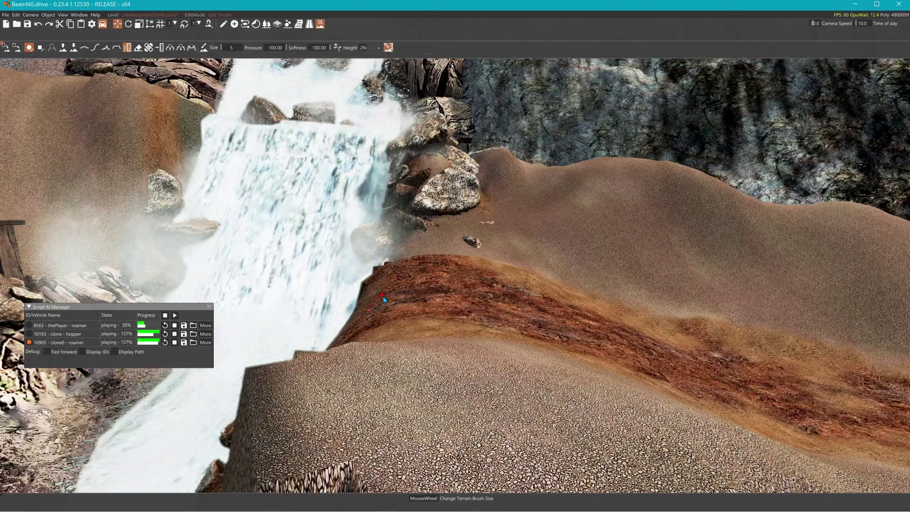
{"action": "mouse_move", "coordinate": [383, 296]}
{"action": "left_mouse_down"}
{"action": "mouse_move", "coordinate": [426, 286]}
{"action": "mouse_move", "coordinate": [423, 329]}
{"action": "mouse_move", "coordinate": [455, 313]}
{"action": "mouse_move", "coordinate": [480, 325]}
{"action": "mouse_move", "coordinate": [530, 313]}
{"action": "mouse_move", "coordinate": [449, 285]}
{"action": "mouse_move", "coordinate": [425, 292]}
{"action": "mouse_move", "coordinate": [430, 277]}
{"action": "mouse_move", "coordinate": [382, 266]}
{"action": "left_mouse_up"}
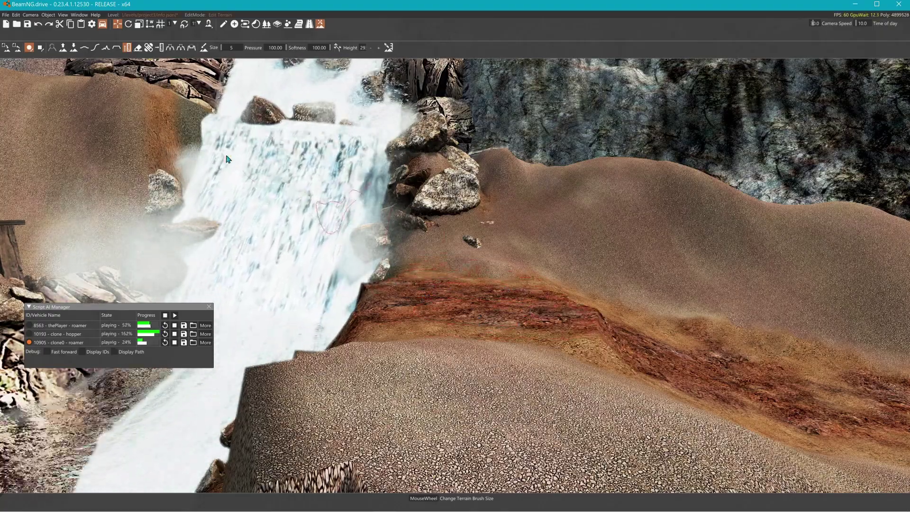
Step: Smooth the hard edge of the lowered landing crest into the red track
{"action": "left_click", "coordinate": [85, 48]}
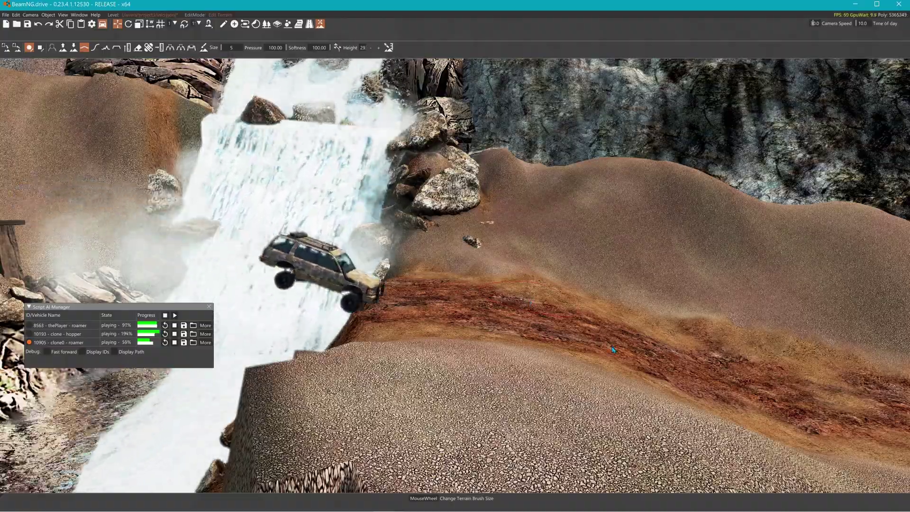
{"action": "right_click_drag", "start_coordinate": [610, 346], "coordinate": [588, 351]}
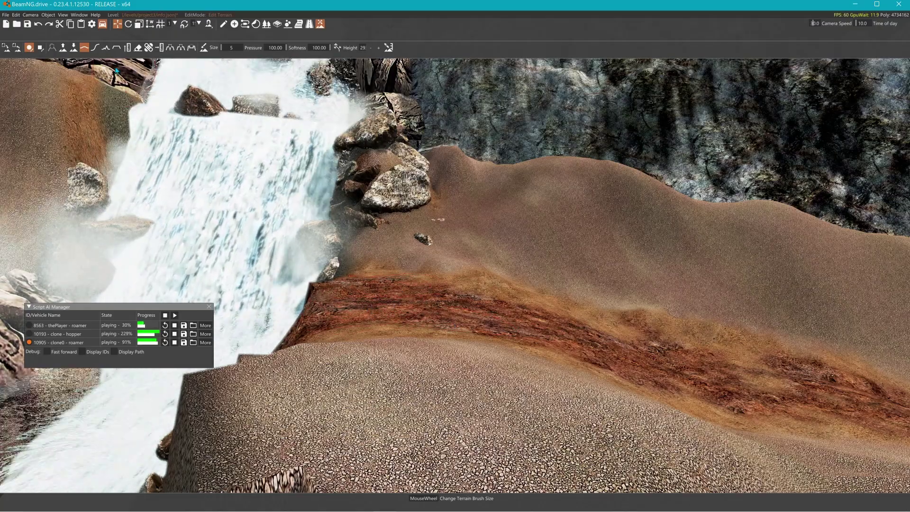
{"action": "left_click", "coordinate": [64, 48]}
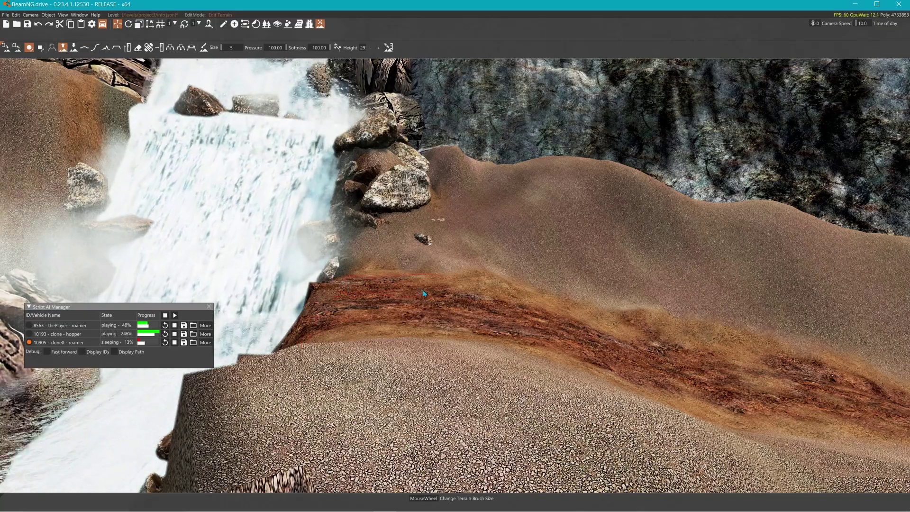
{"action": "left_click", "coordinate": [99, 50]}
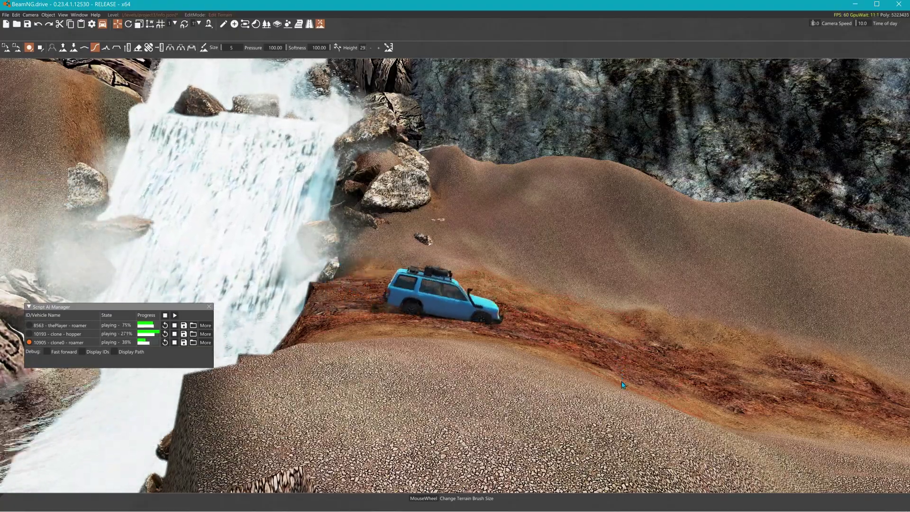
Step: Reshape the red track's far end and the adjoining bank below the landing with strokes of the Flatten terrain tool
{"action": "right_click_drag", "start_coordinate": [622, 382], "coordinate": [654, 390]}
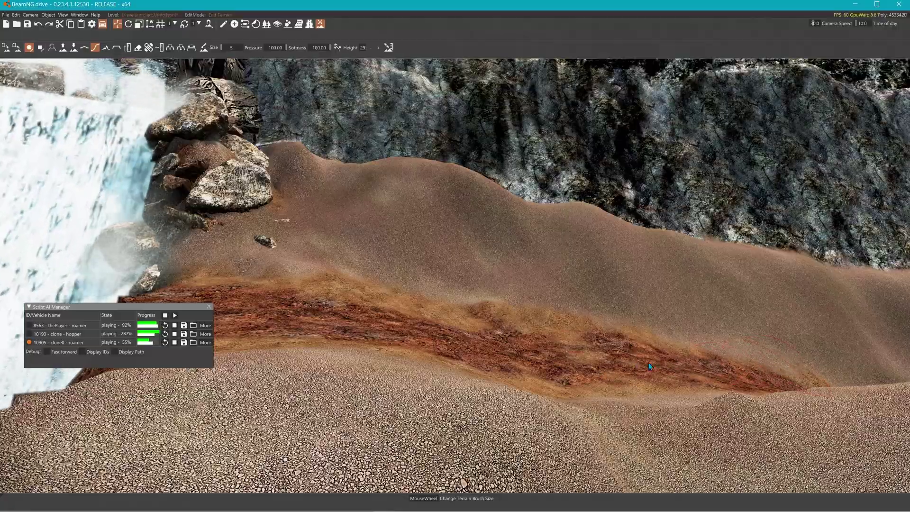
{"action": "right_click_drag", "start_coordinate": [650, 366], "coordinate": [853, 372]}
{"action": "key", "text": "w"}
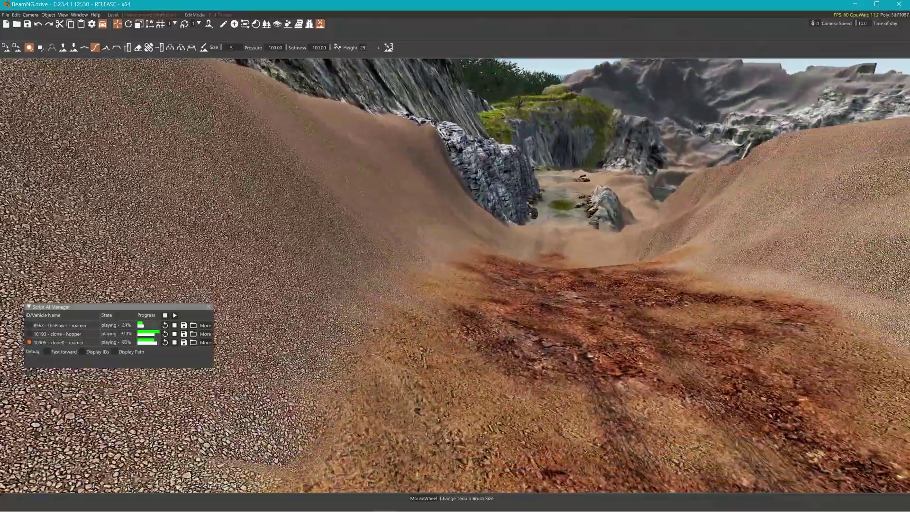
{"action": "key", "text": "w"}
{"action": "right_click_drag", "start_coordinate": [458, 260], "coordinate": [459, 261]}
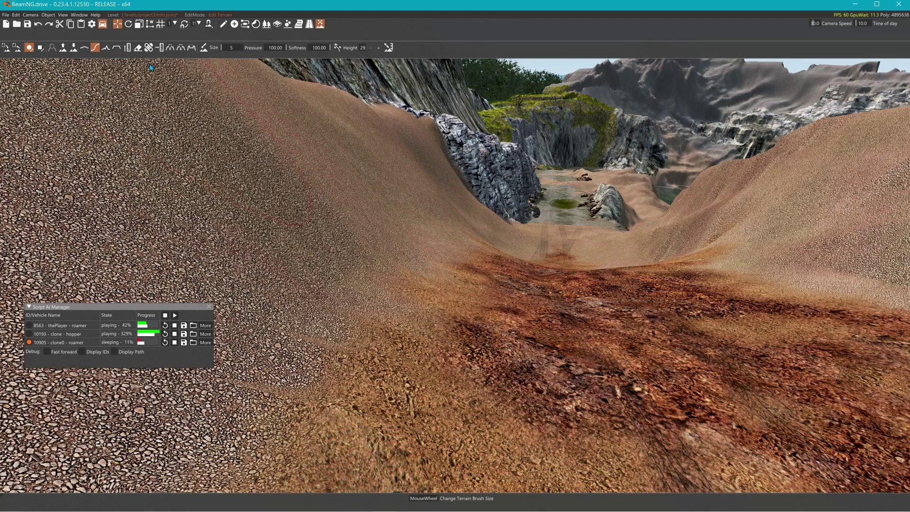
{"action": "left_click", "coordinate": [121, 49]}
{"action": "left_click_drag", "start_coordinate": [511, 275], "coordinate": [486, 274]}
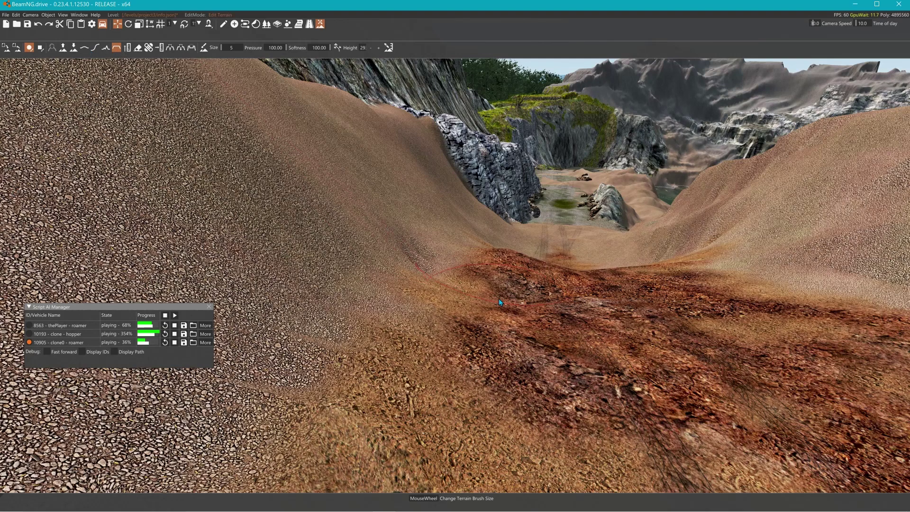
{"action": "left_click_drag", "start_coordinate": [475, 273], "coordinate": [440, 283]}
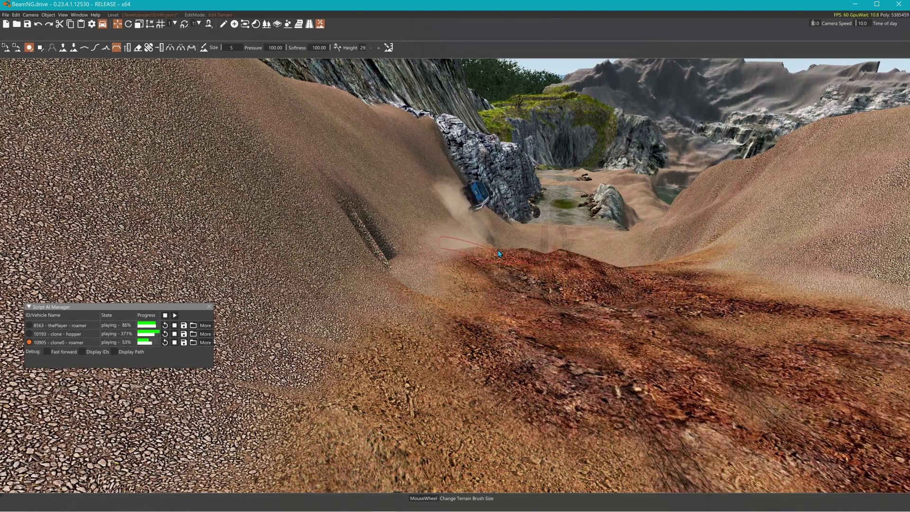
{"action": "mouse_move", "coordinate": [497, 249]}
{"action": "left_mouse_down"}
{"action": "mouse_move", "coordinate": [449, 258]}
{"action": "mouse_move", "coordinate": [559, 266]}
{"action": "mouse_move", "coordinate": [496, 280]}
{"action": "mouse_move", "coordinate": [603, 280]}
{"action": "left_mouse_up"}
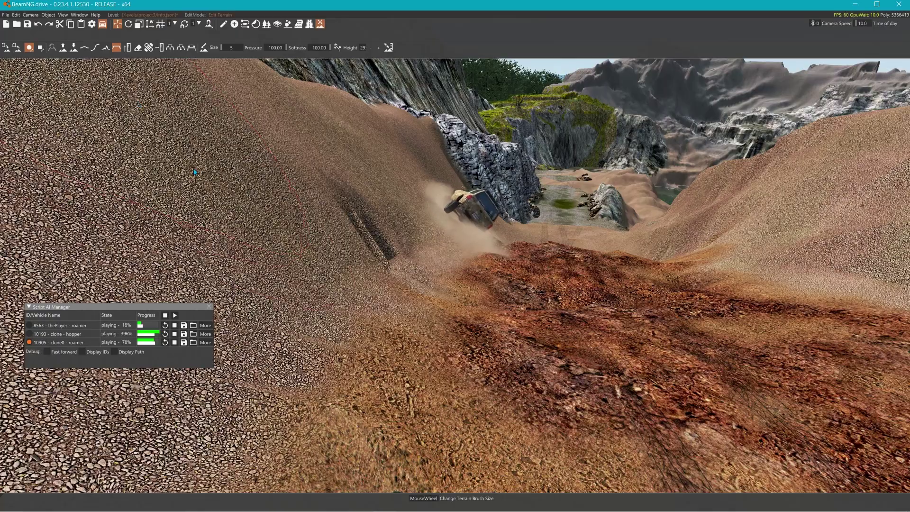
Step: Undo the last two terrain strokes and flatten a small patch where the red track meets the bank
{"action": "key", "text": "s"}
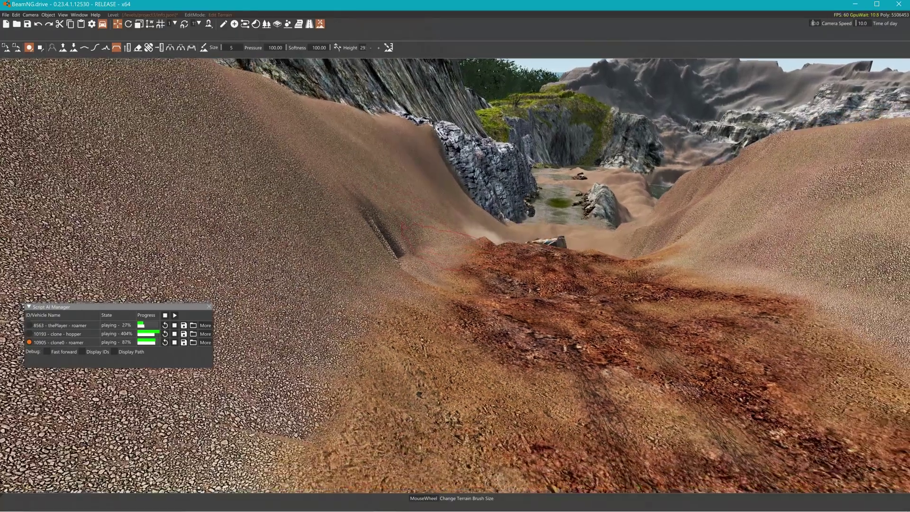
{"action": "key", "text": "ctrl+z"}
{"action": "key", "text": "ctrl+z"}
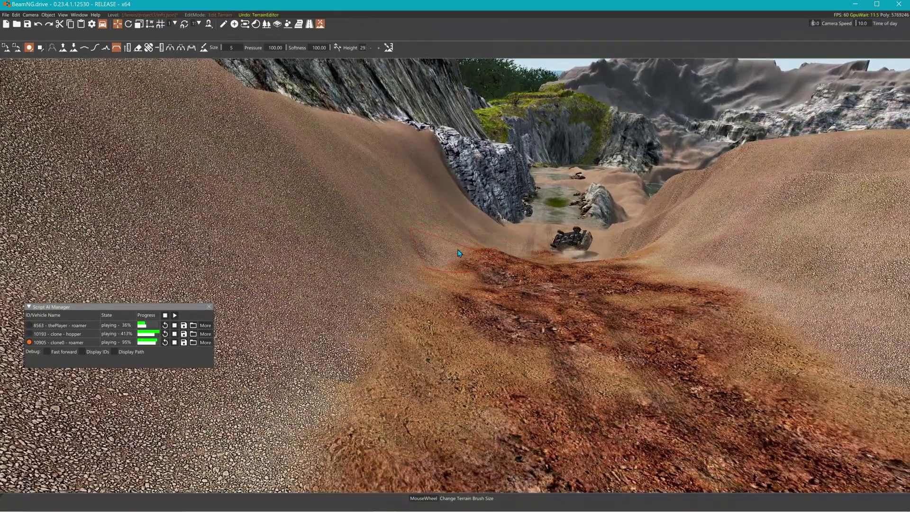
{"action": "left_click_drag", "start_coordinate": [459, 253], "coordinate": [465, 249]}
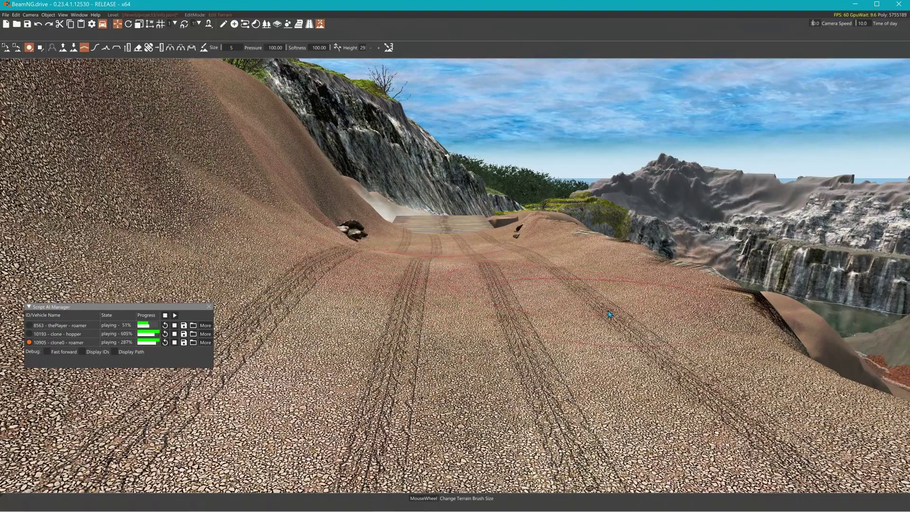
Step: Restart all recordings and flatten the ground across the tyre tracks before the wooden jump ramp
{"action": "key", "text": "s"}
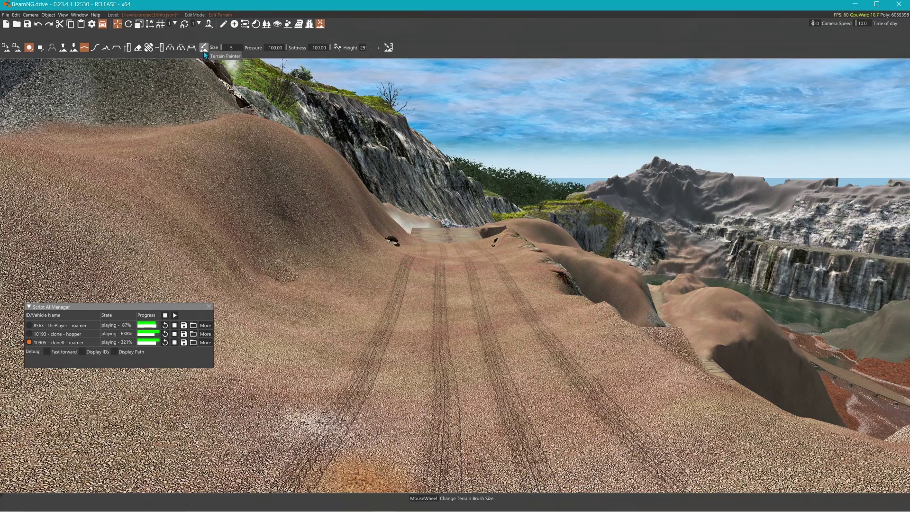
{"action": "left_click", "coordinate": [115, 48]}
{"action": "left_click", "coordinate": [173, 324]}
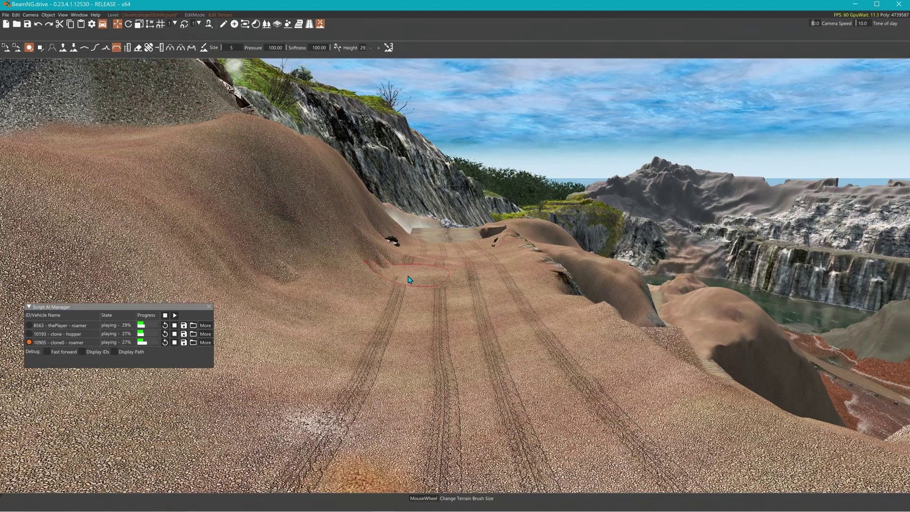
{"action": "left_click_drag", "start_coordinate": [407, 281], "coordinate": [476, 278]}
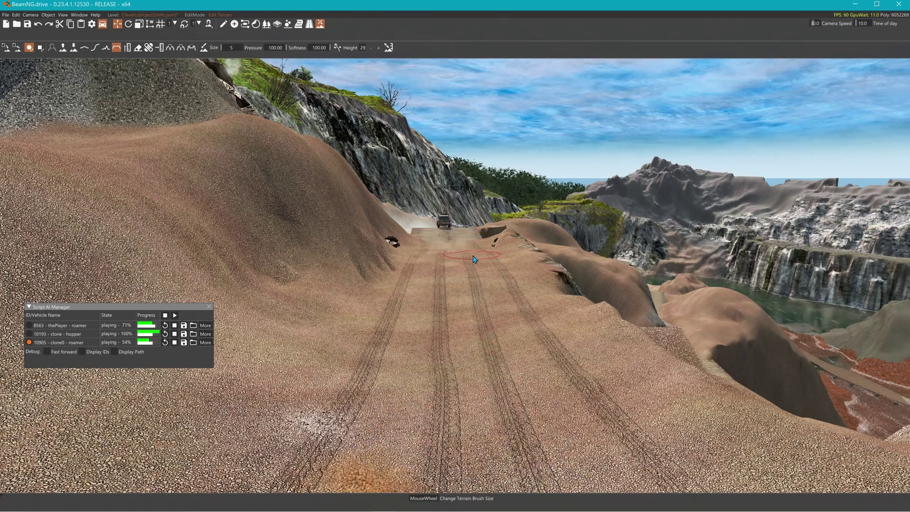
Step: Switch to the Smooth terrain tool, watch the vehicles drive over the tyre-tracked ground, and stop all playback
{"action": "left_click", "coordinate": [80, 47]}
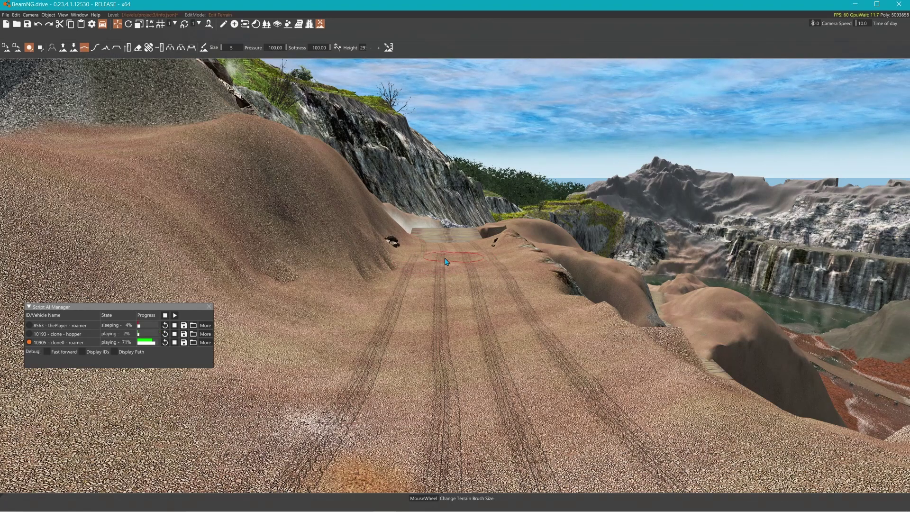
{"action": "right_click_drag", "start_coordinate": [462, 305], "coordinate": [505, 254]}
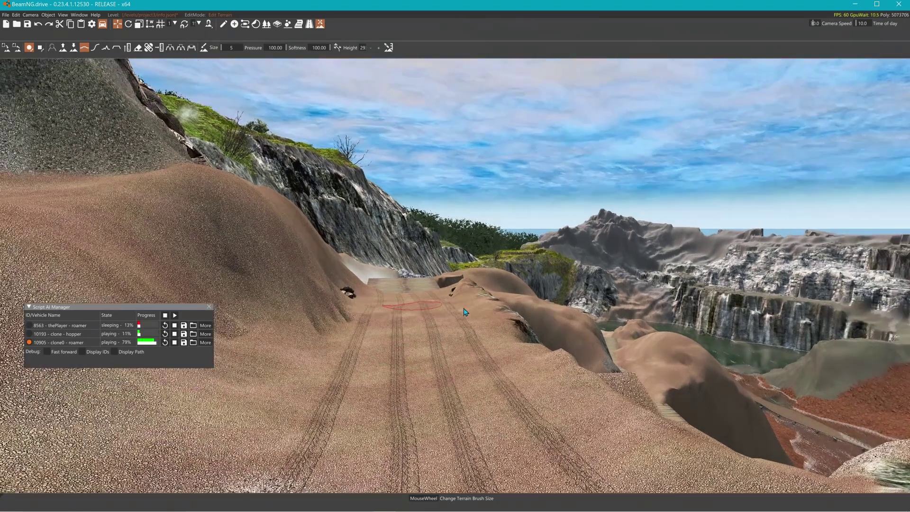
{"action": "right_click_drag", "start_coordinate": [447, 303], "coordinate": [413, 316]}
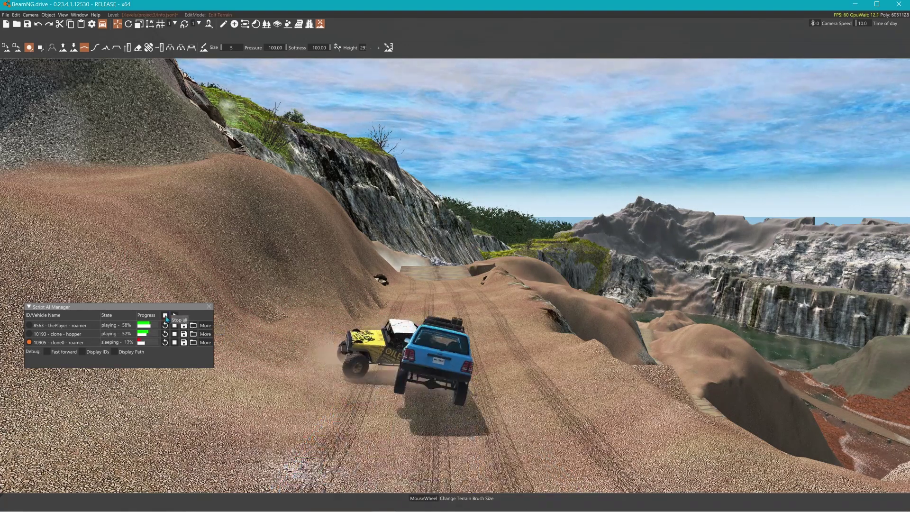
{"action": "left_click", "coordinate": [166, 319]}
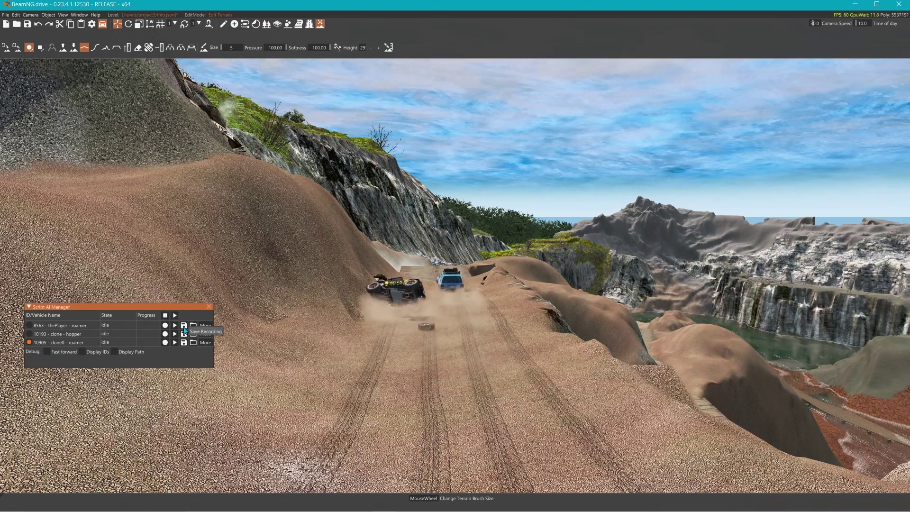
Step: Save the recordings of thePlayer roamer, the clone hopper and the clone0 roamer under the names 1, 2 and 3
{"action": "left_click", "coordinate": [184, 326]}
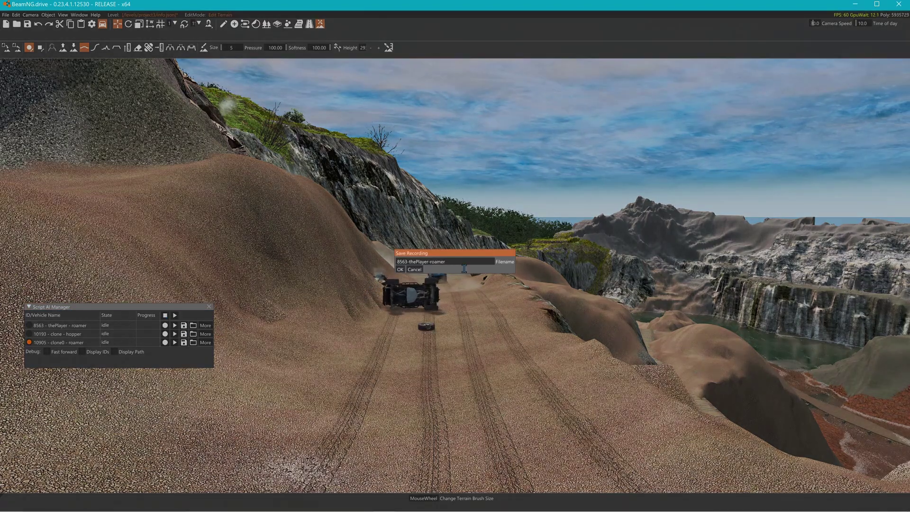
{"action": "left_click_drag", "start_coordinate": [464, 267], "coordinate": [379, 264]}
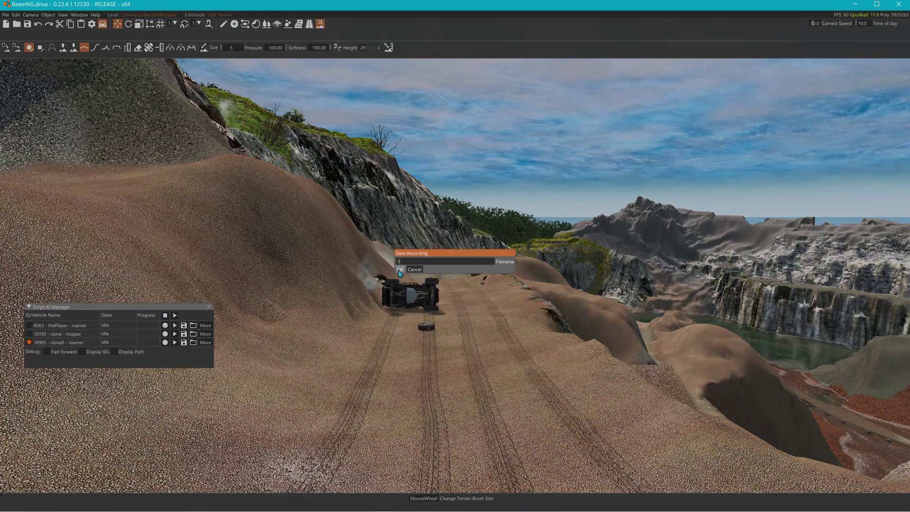
{"action": "type", "text": "1"}
{"action": "left_click", "coordinate": [399, 270]}
{"action": "left_click", "coordinate": [184, 334]}
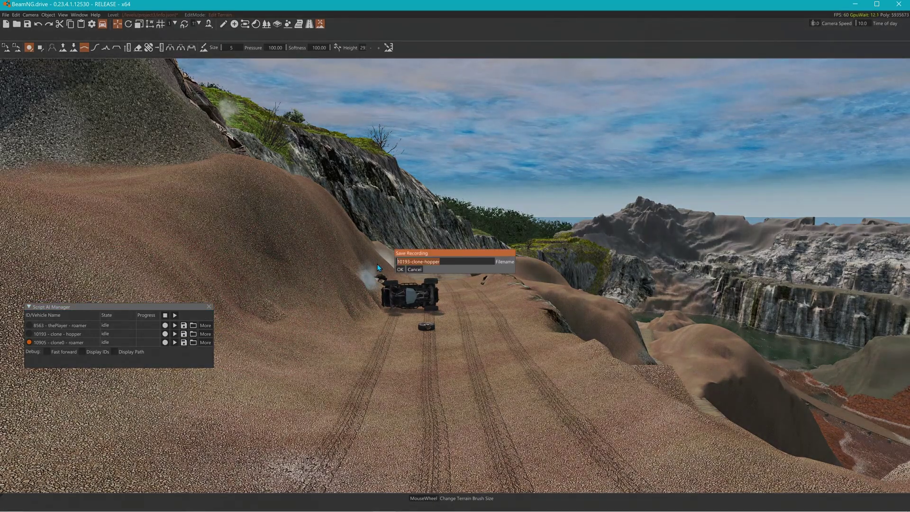
{"action": "type", "text": "2"}
{"action": "left_click", "coordinate": [400, 269]}
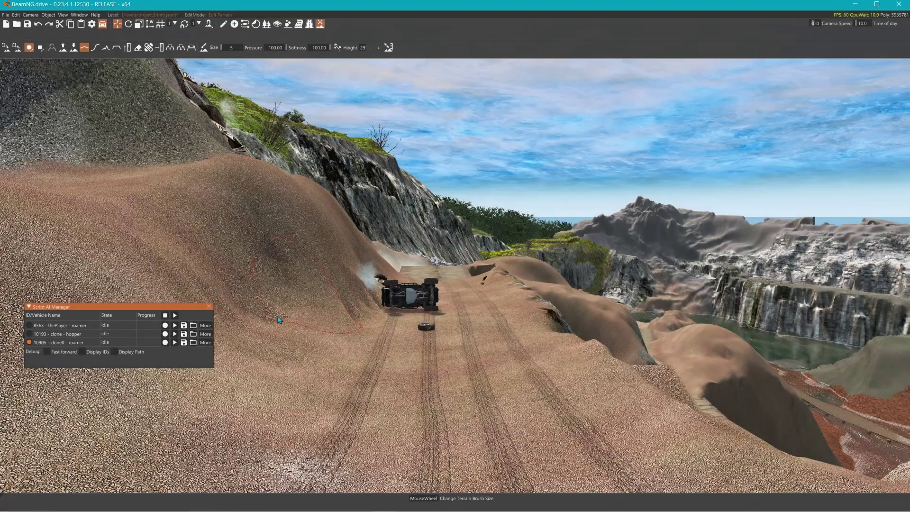
{"action": "left_click", "coordinate": [185, 343]}
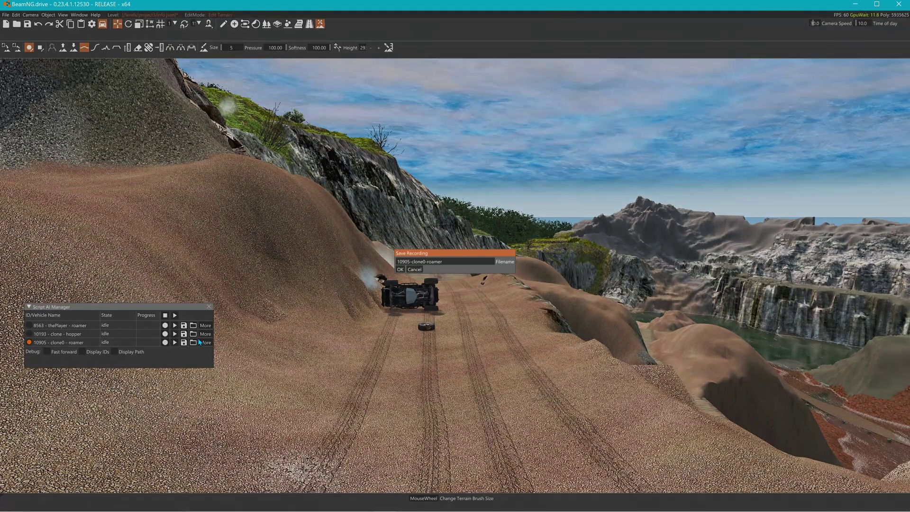
{"action": "left_click", "coordinate": [399, 269]}
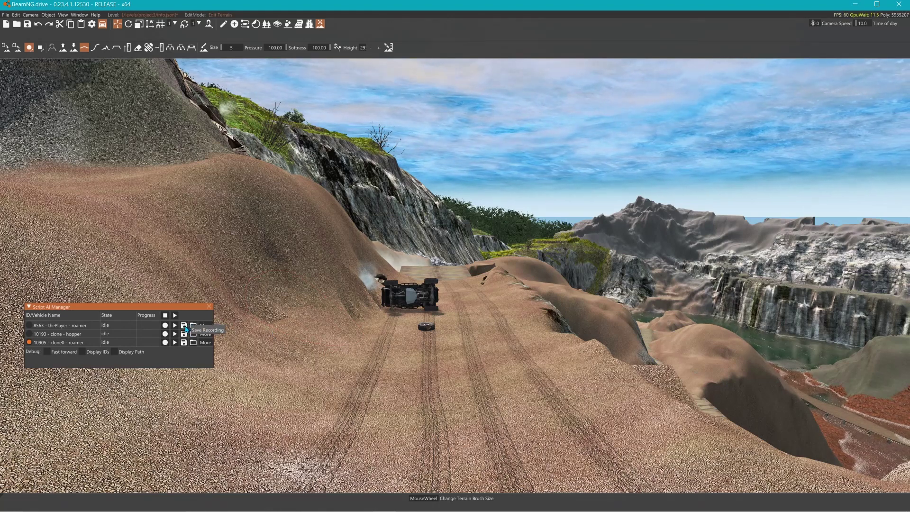
Step: Load recording 3 for thePlayer roamer and the clone hopper, and play all recordings on the same path
{"action": "left_click", "coordinate": [194, 327]}
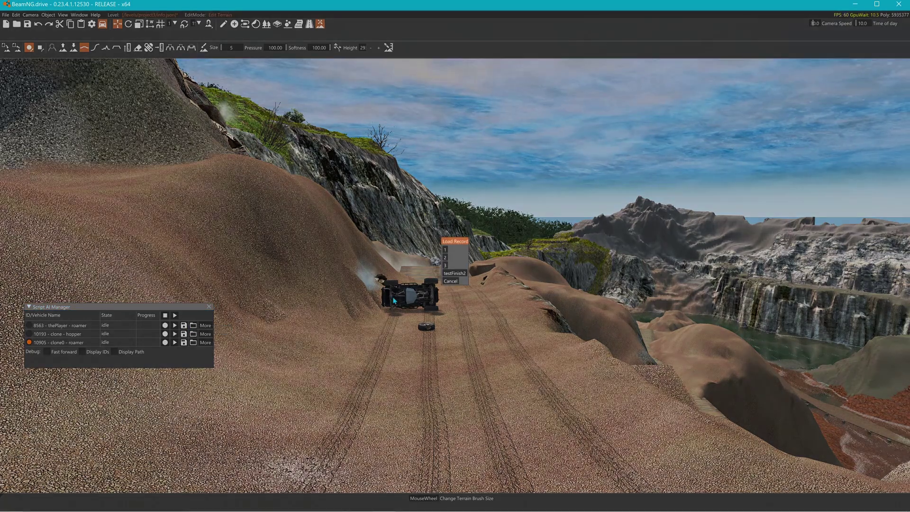
{"action": "left_click", "coordinate": [446, 266]}
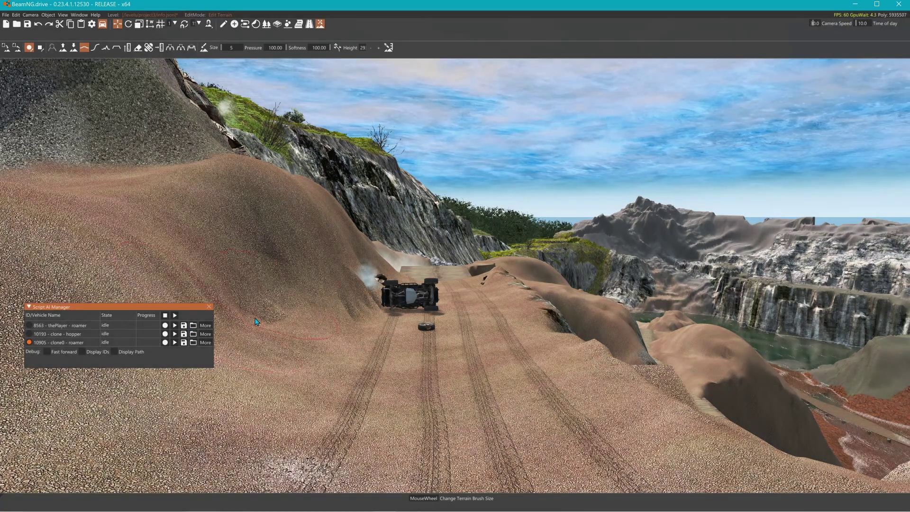
{"action": "left_click", "coordinate": [193, 334]}
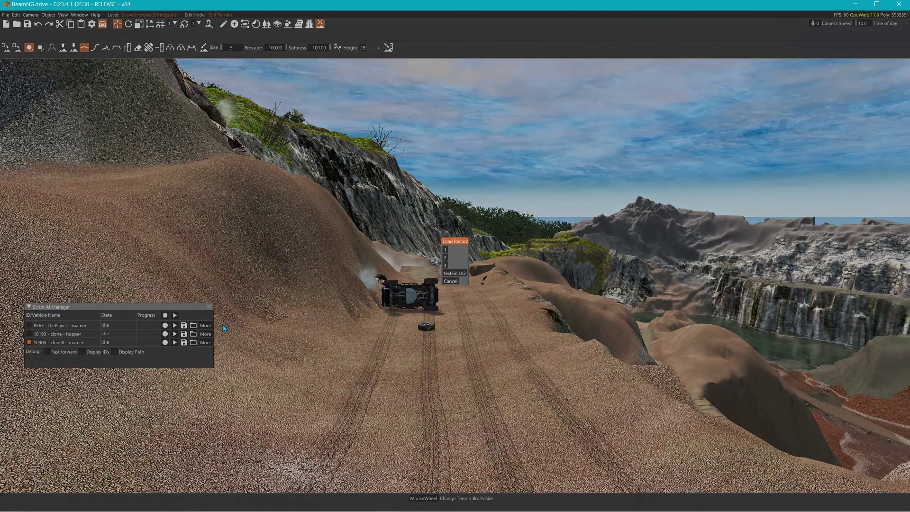
{"action": "left_click", "coordinate": [446, 265]}
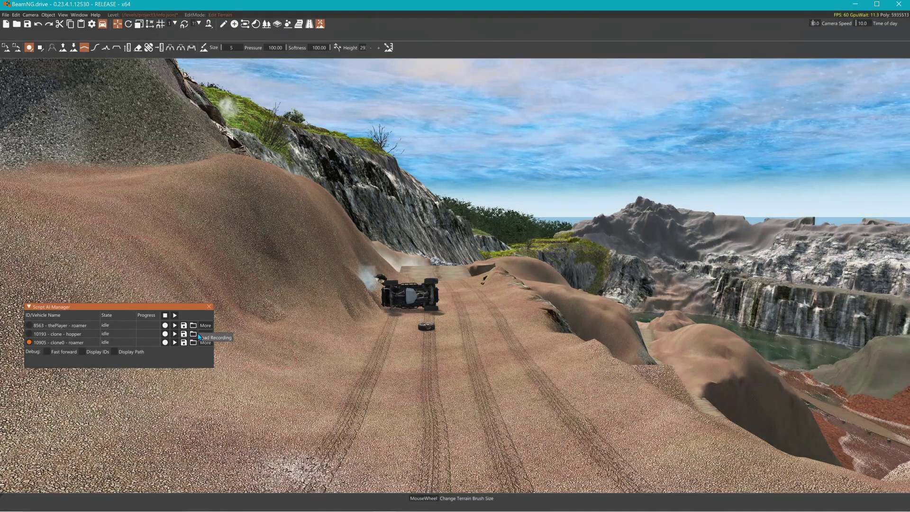
{"action": "left_click", "coordinate": [175, 315]}
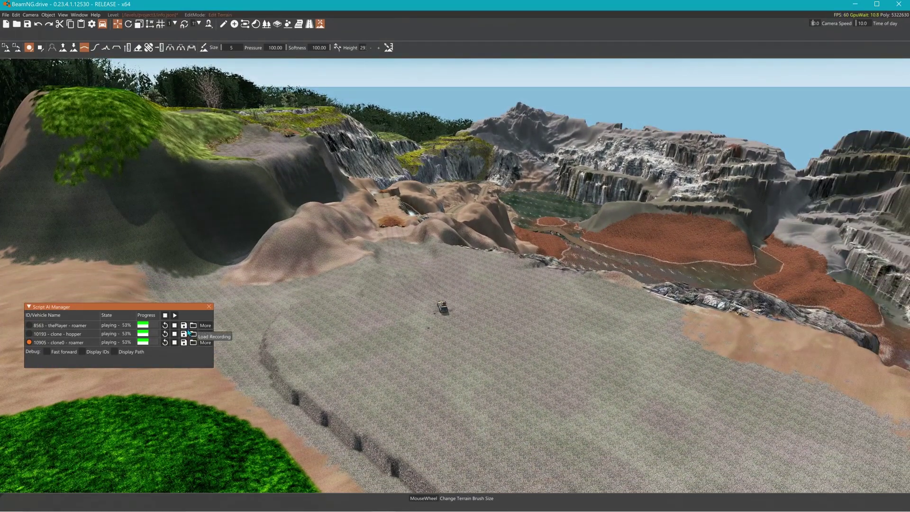
Step: Reset each of the three vehicles from its extra options in the Script AI Manager and stop thePlayer roamer's playback
{"action": "left_click", "coordinate": [209, 345]}
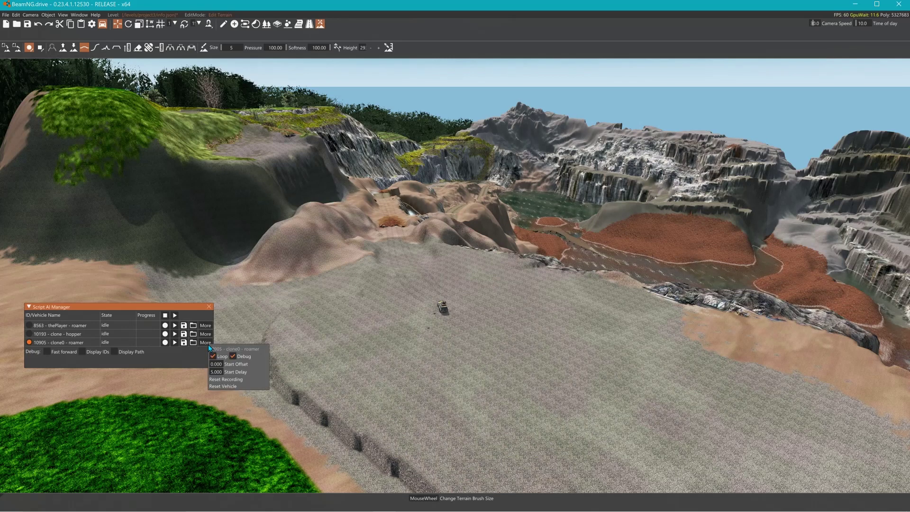
{"action": "left_click", "coordinate": [218, 384]}
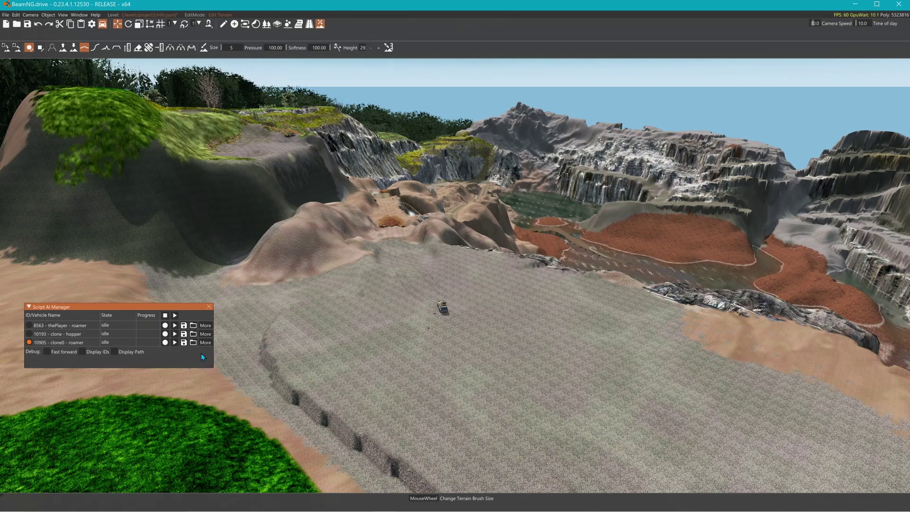
{"action": "left_click", "coordinate": [207, 335]}
{"action": "left_click", "coordinate": [213, 372]}
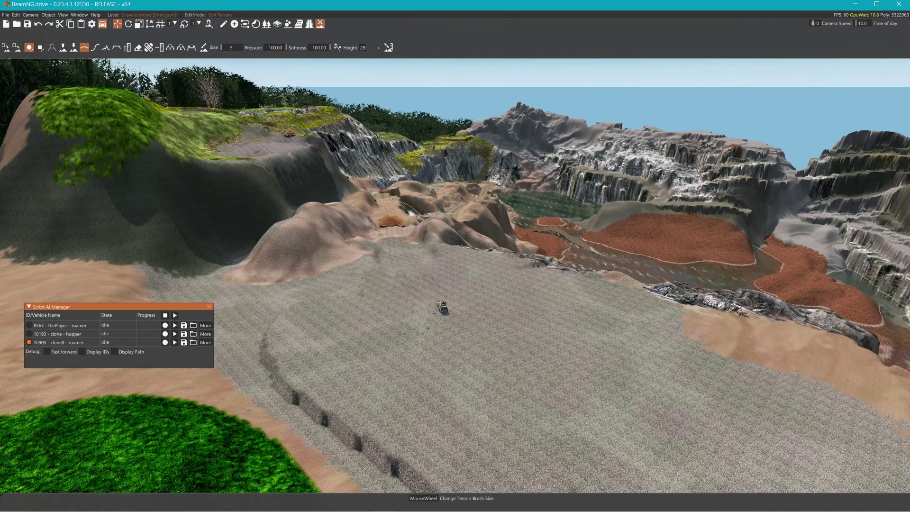
{"action": "left_click", "coordinate": [207, 326]}
{"action": "left_click", "coordinate": [217, 369]}
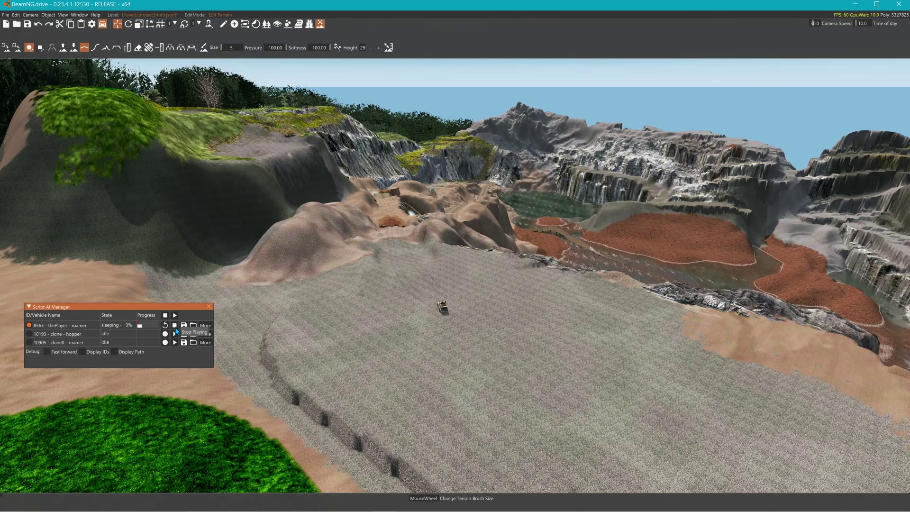
{"action": "left_click", "coordinate": [176, 330]}
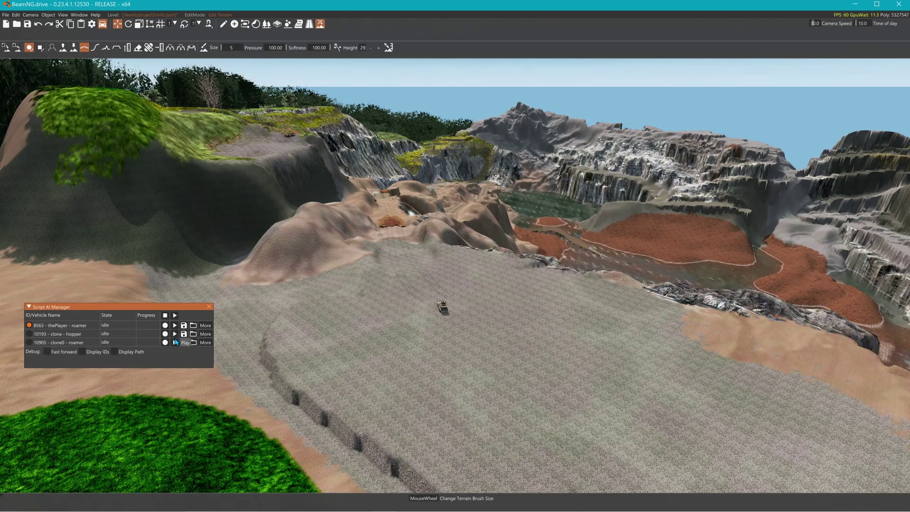
Step: Load recording 2 for the clone hopper and recording 1 for thePlayer roamer, and play all recordings
{"action": "right_click_drag", "start_coordinate": [311, 323], "coordinate": [289, 192]}
{"action": "key", "text": "w"}
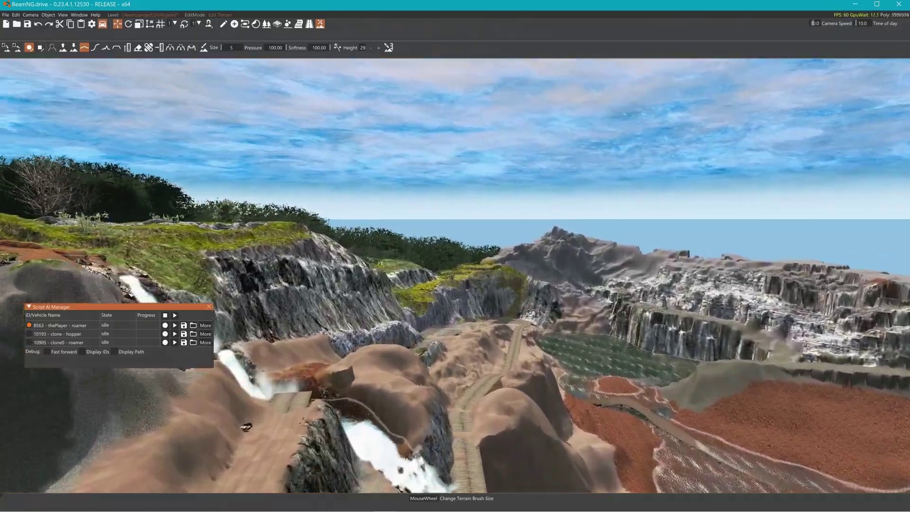
{"action": "mouse_move", "coordinate": [462, 134]}
{"action": "right_mouse_down"}
{"action": "mouse_move", "coordinate": [450, 141]}
{"action": "mouse_move", "coordinate": [446, 217]}
{"action": "mouse_move", "coordinate": [341, 370]}
{"action": "mouse_move", "coordinate": [304, 339]}
{"action": "mouse_move", "coordinate": [265, 329]}
{"action": "mouse_move", "coordinate": [114, 351]}
{"action": "right_mouse_up"}
{"action": "key", "text": "w"}
{"action": "key", "text": "w"}
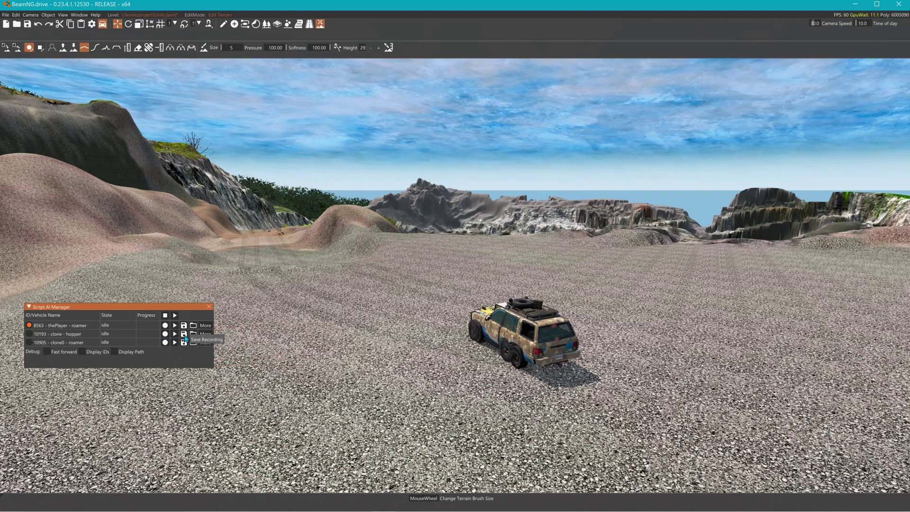
{"action": "left_click", "coordinate": [192, 335]}
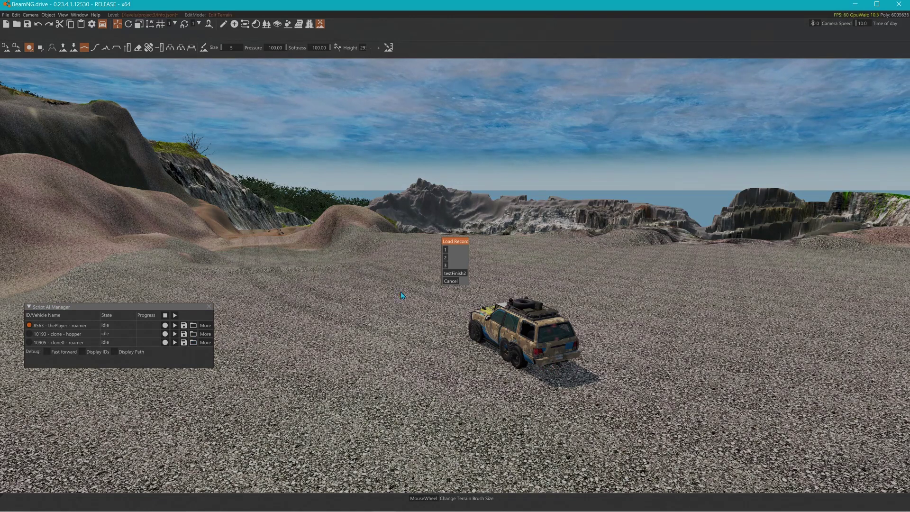
{"action": "left_click", "coordinate": [448, 257]}
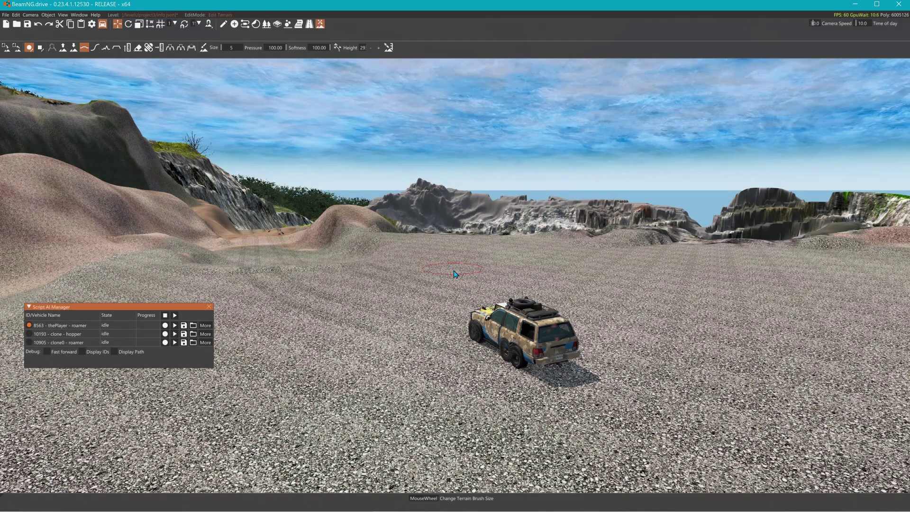
{"action": "left_click", "coordinate": [193, 325]}
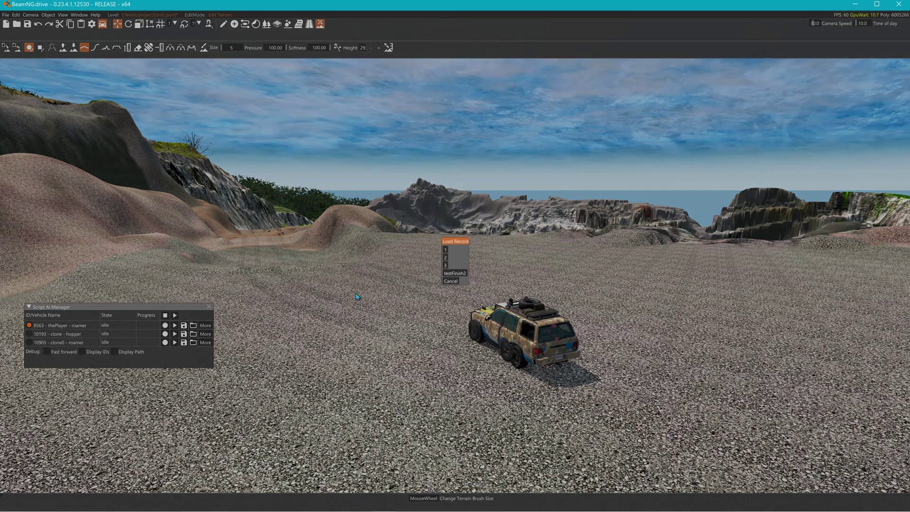
{"action": "left_click", "coordinate": [445, 250]}
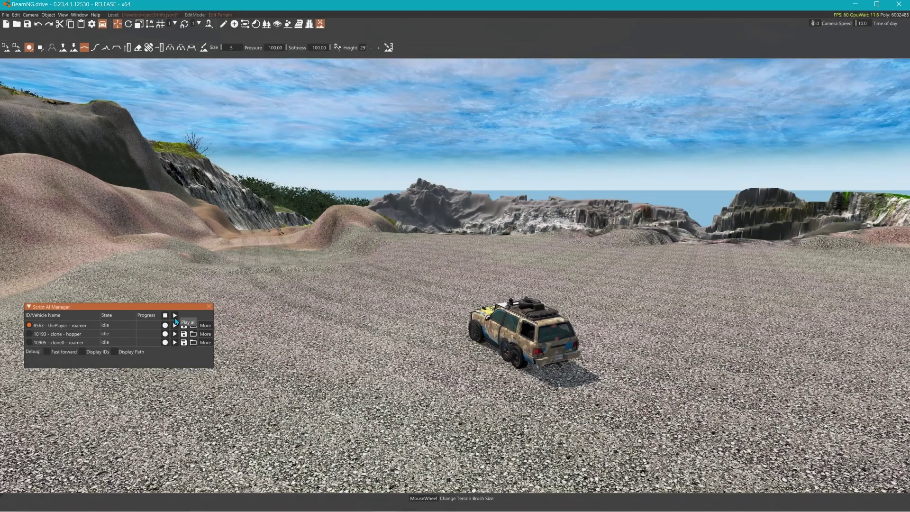
{"action": "left_click", "coordinate": [175, 320]}
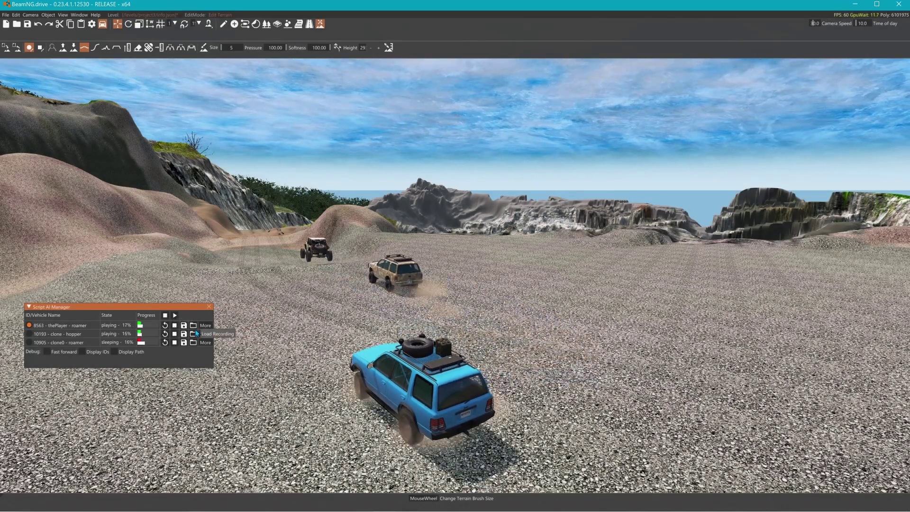
Step: Make the clone hopper the active vehicle, leave the editor and replace it with the Hirochi Sunburst 2.0 Sport (M)
{"action": "left_click", "coordinate": [78, 334]}
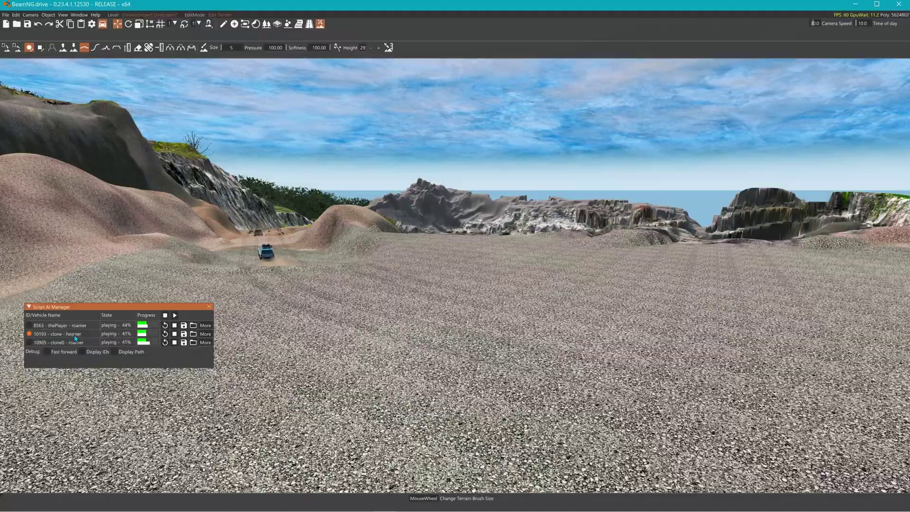
{"action": "key", "text": "F11"}
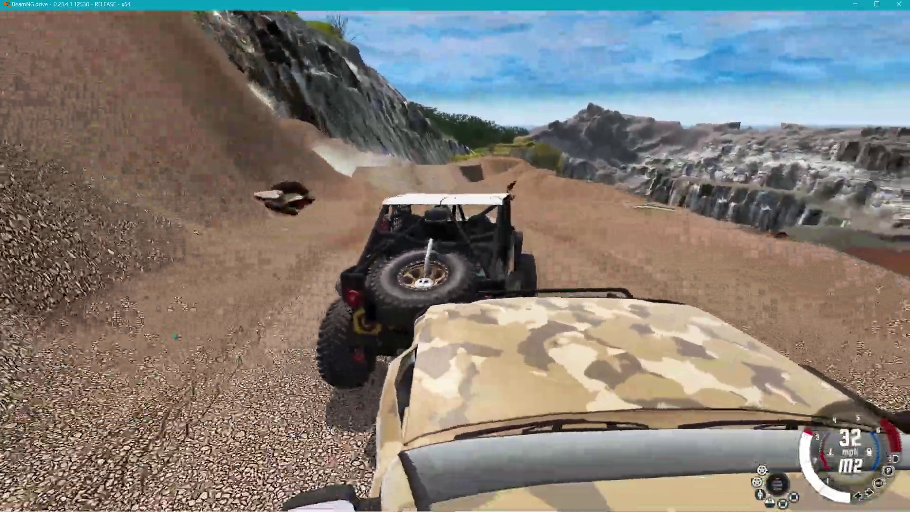
{"action": "key", "text": "Escape"}
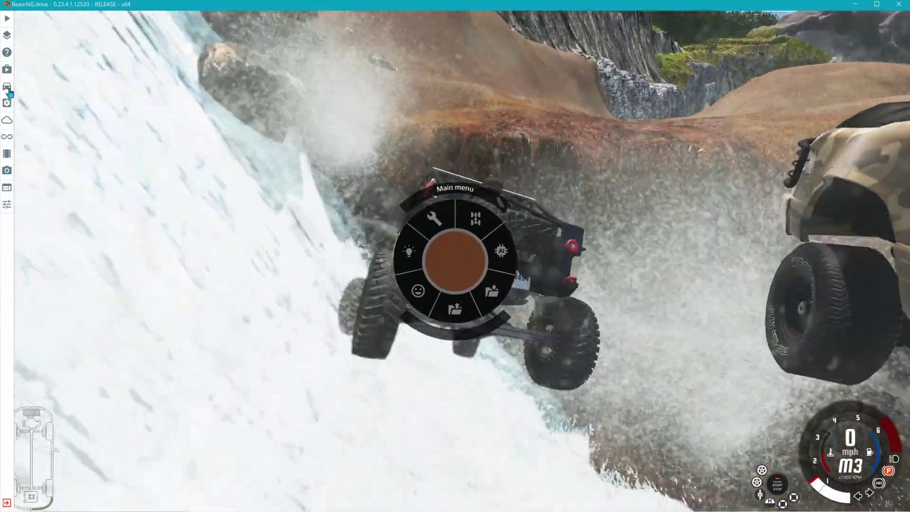
{"action": "left_click", "coordinate": [8, 89]}
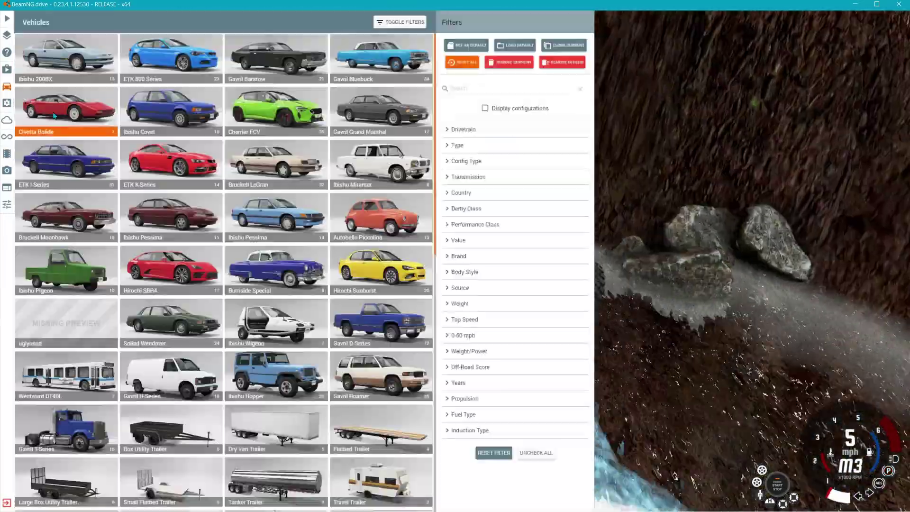
{"action": "left_click", "coordinate": [377, 269]}
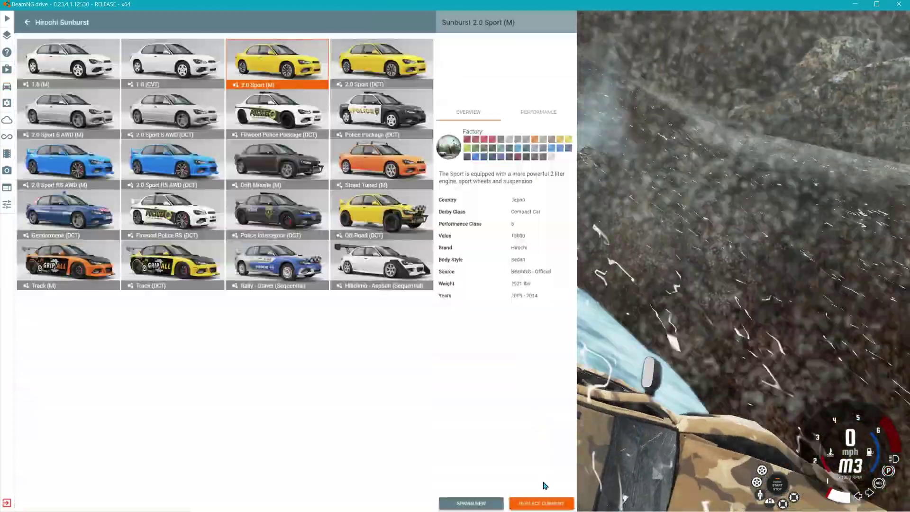
{"action": "left_click", "coordinate": [545, 504]}
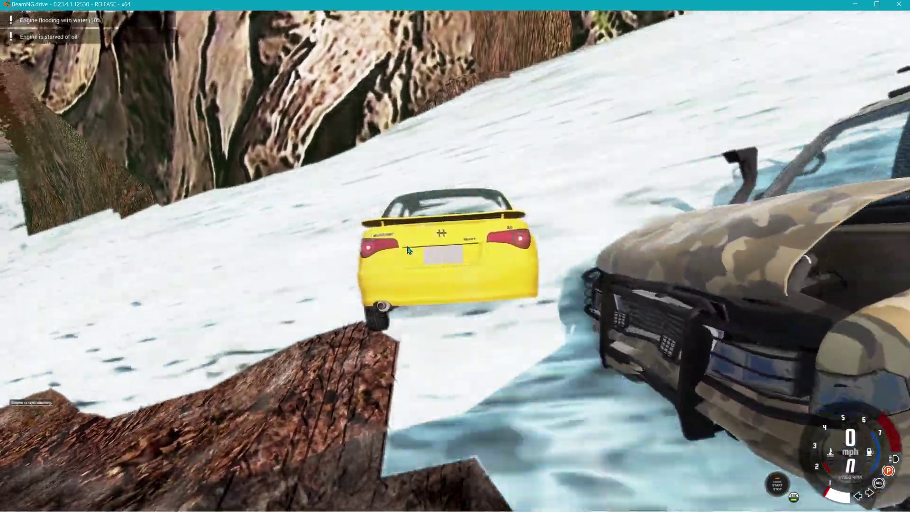
Step: Reopen the world editor at the gravel starting area and replay all recordings with the swapped-in Sunburst
{"action": "key", "text": "shift+c"}
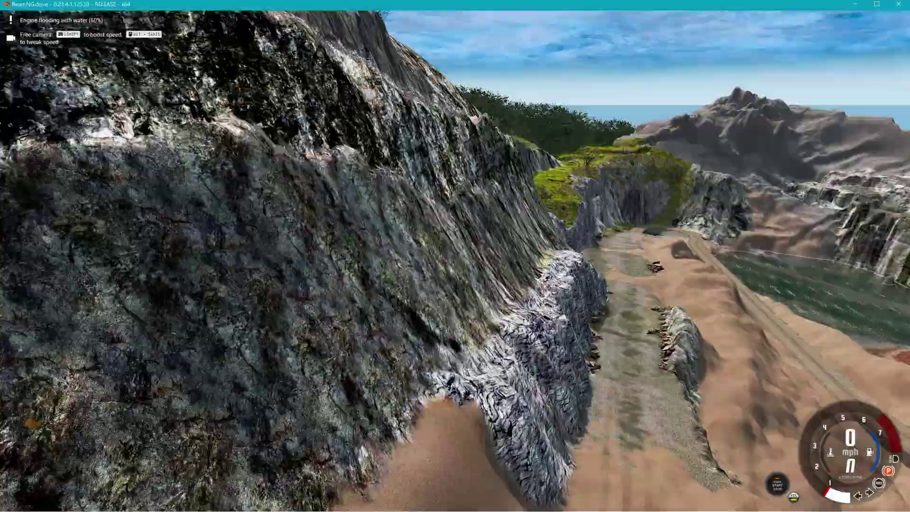
{"action": "key", "text": "s"}
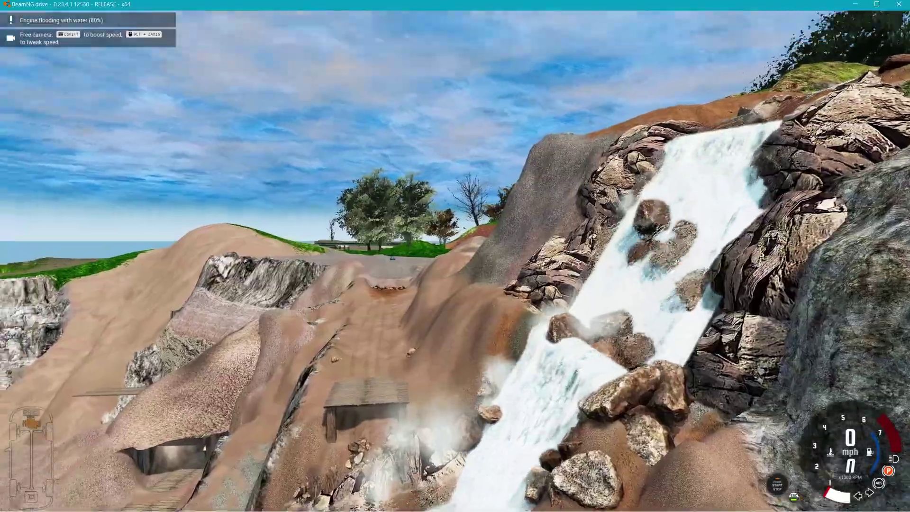
{"action": "key", "text": "w"}
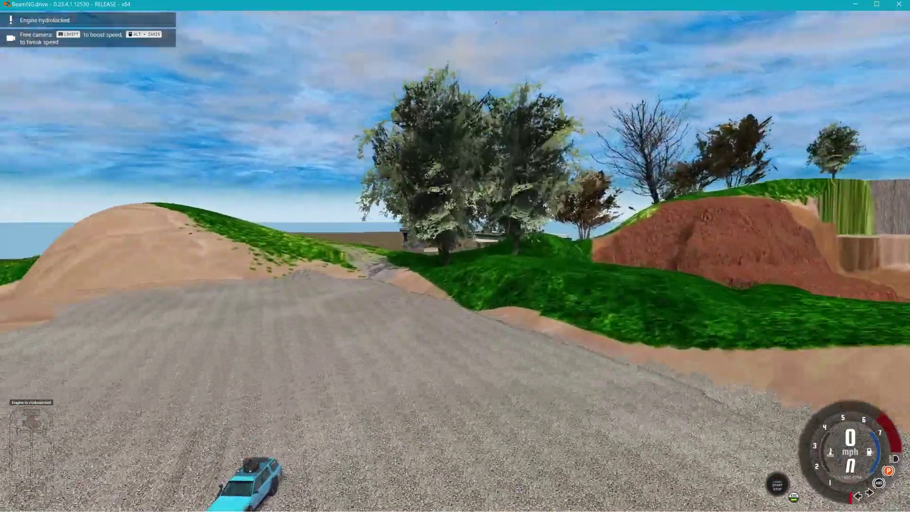
{"action": "right_click_drag", "start_coordinate": [693, 223], "coordinate": [409, 246]}
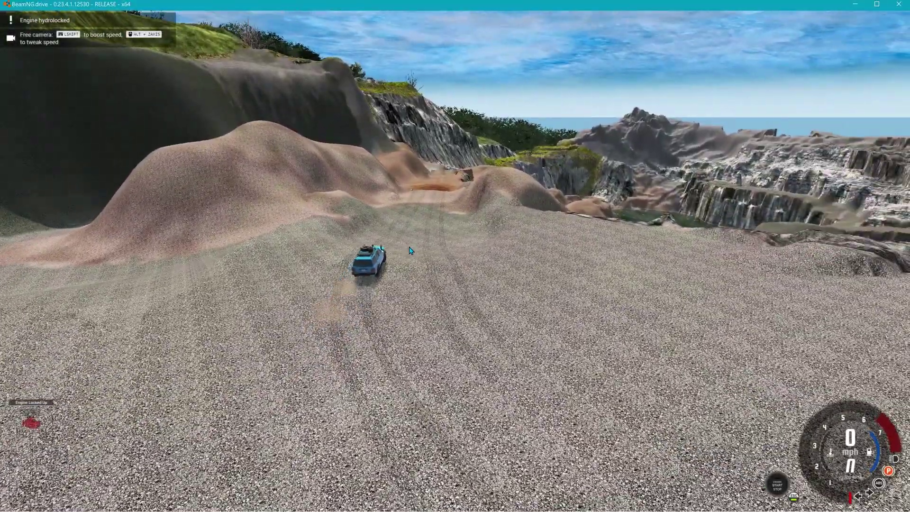
{"action": "key", "text": "F11"}
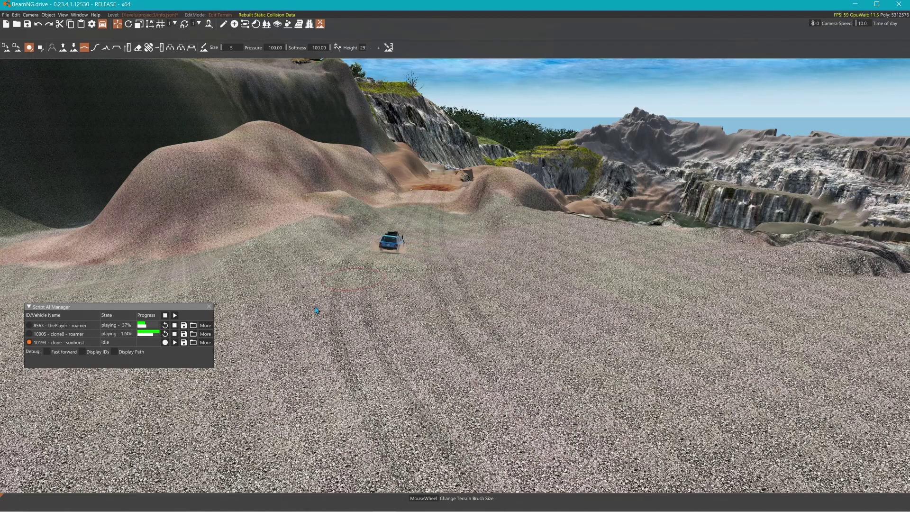
{"action": "left_click", "coordinate": [175, 316]}
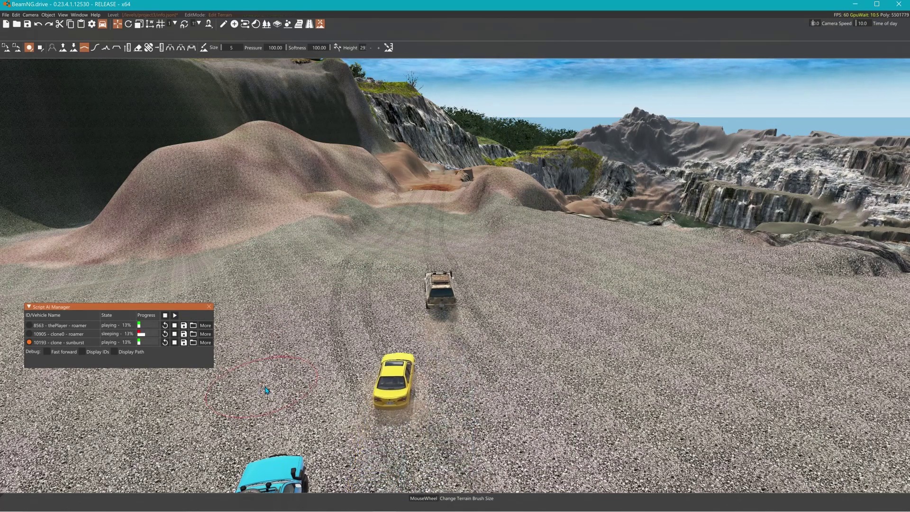
Step: Follow the replaying vehicles with the free camera from the gravel area to the waterfall jump and examine their runs
{"action": "right_click_drag", "start_coordinate": [266, 390], "coordinate": [48, 299]}
{"action": "key", "text": "w"}
{"action": "key", "text": "w"}
{"action": "key", "text": "s"}
{"action": "right_click_drag", "start_coordinate": [462, 377], "coordinate": [602, 377]}
{"action": "right_click_drag", "start_coordinate": [364, 356], "coordinate": [430, 377]}
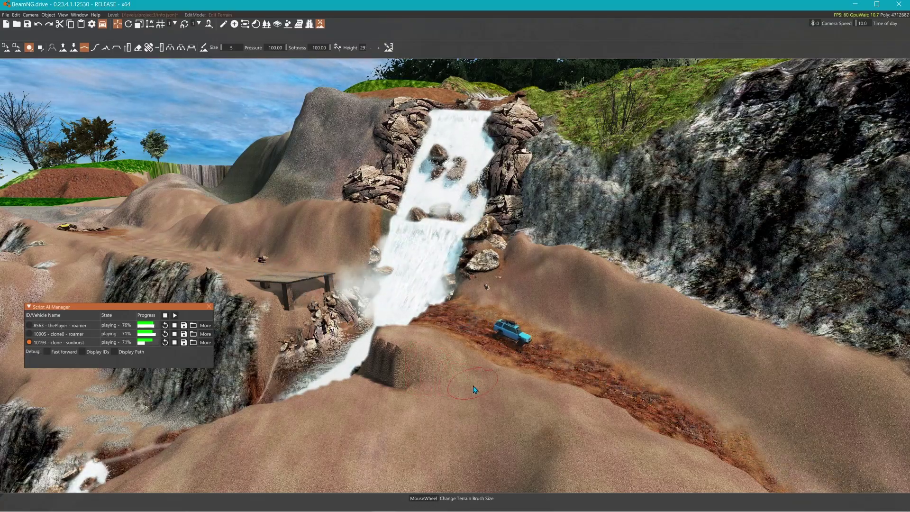
{"action": "right_click_drag", "start_coordinate": [473, 387], "coordinate": [829, 465]}
{"action": "right_click_drag", "start_coordinate": [57, 200], "coordinate": [464, 189]}
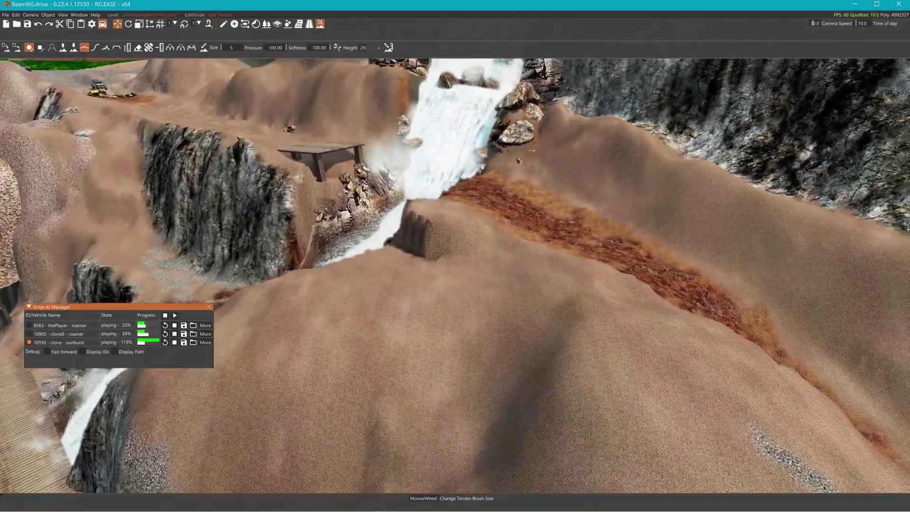
Step: Return to the gravel starting area, leave the world editor and spawn a Gavril Roamer Off-Road (M) as an additional vehicle
{"action": "right_click_drag", "start_coordinate": [455, 276], "coordinate": [90, 289]}
{"action": "key", "text": "w"}
{"action": "key", "text": "w"}
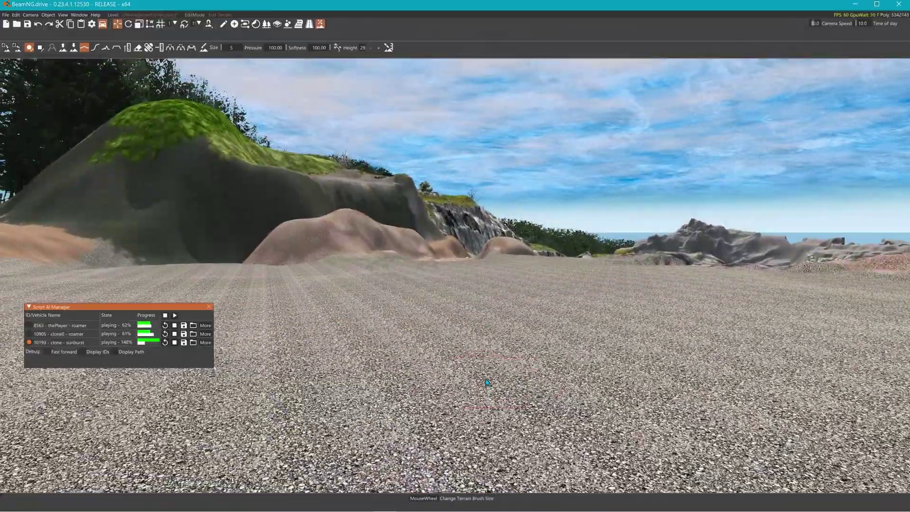
{"action": "key", "text": "F11"}
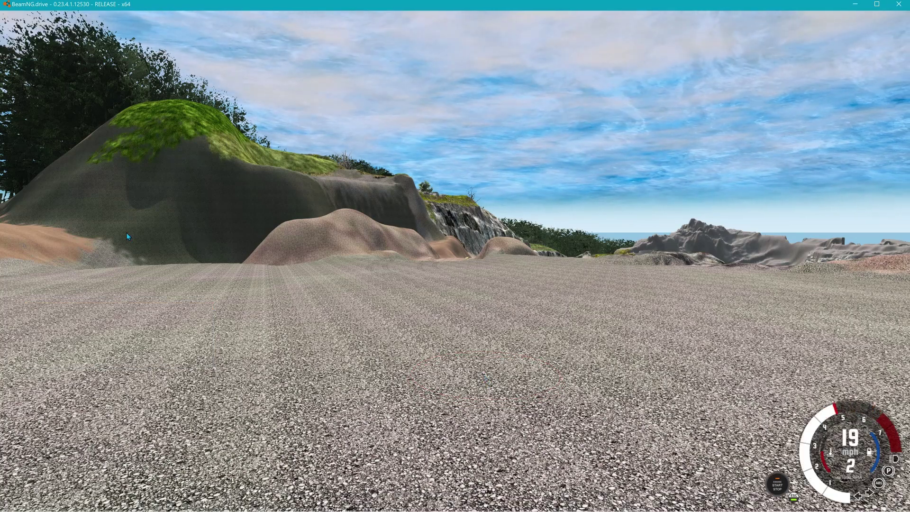
{"action": "key", "text": "Escape"}
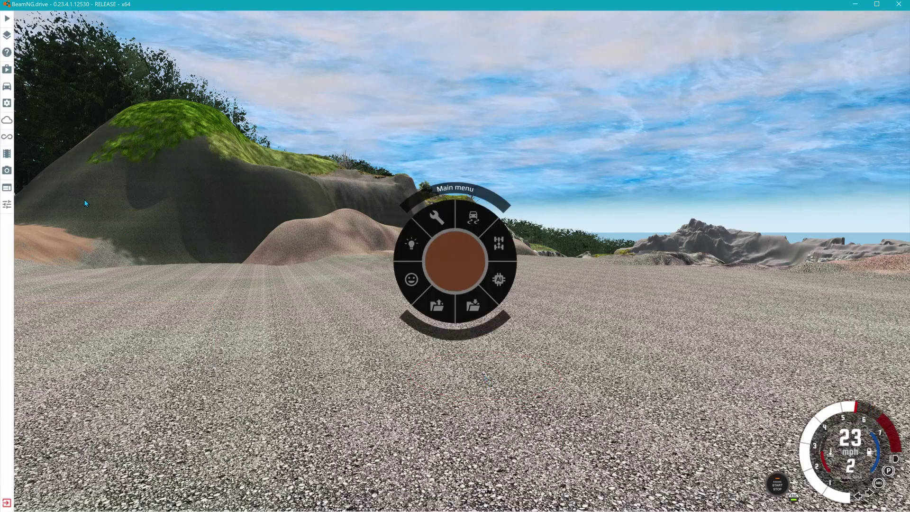
{"action": "left_click", "coordinate": [7, 87]}
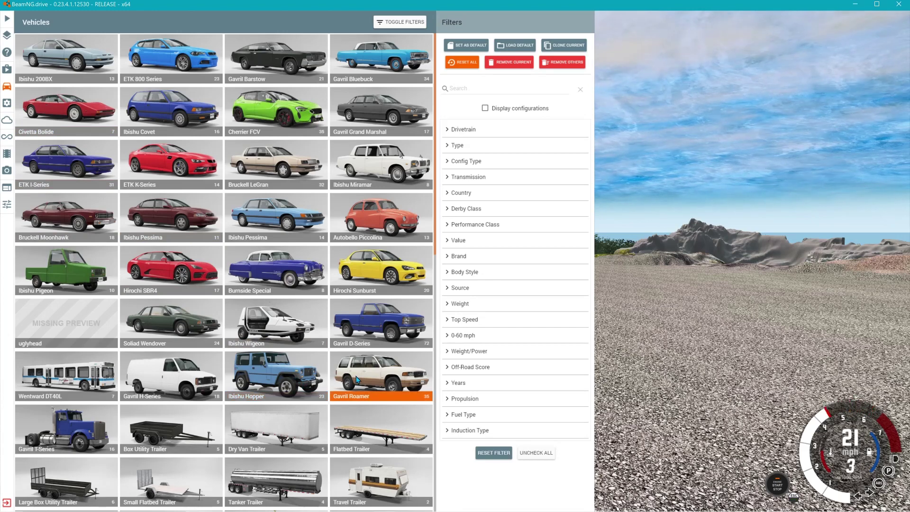
{"action": "left_click", "coordinate": [344, 376]}
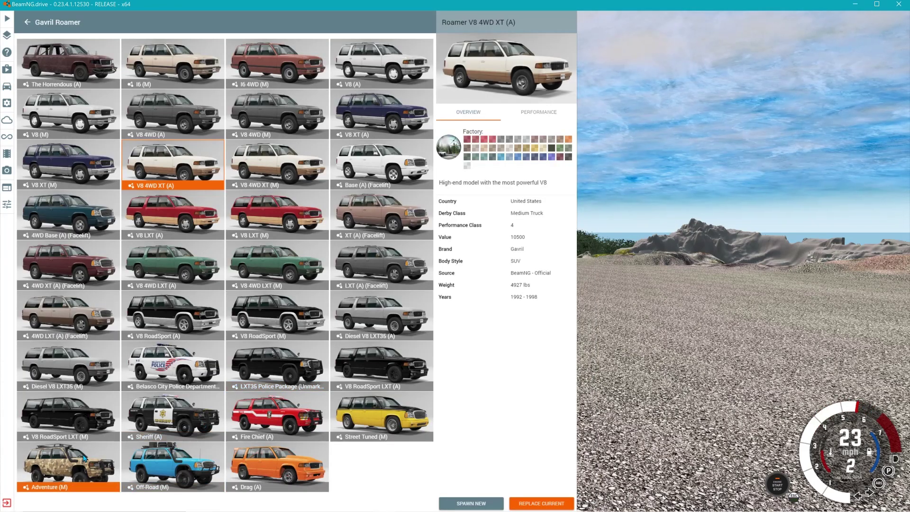
{"action": "left_click", "coordinate": [152, 465]}
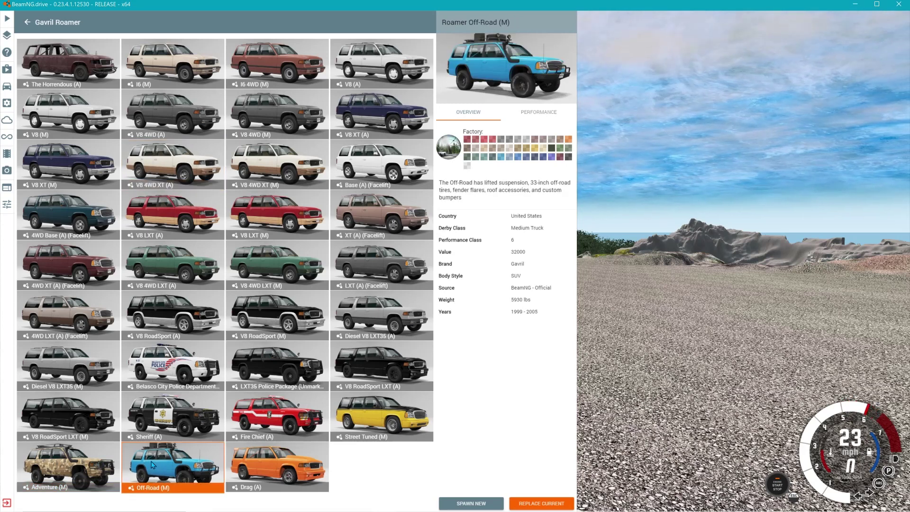
{"action": "left_click", "coordinate": [474, 503]}
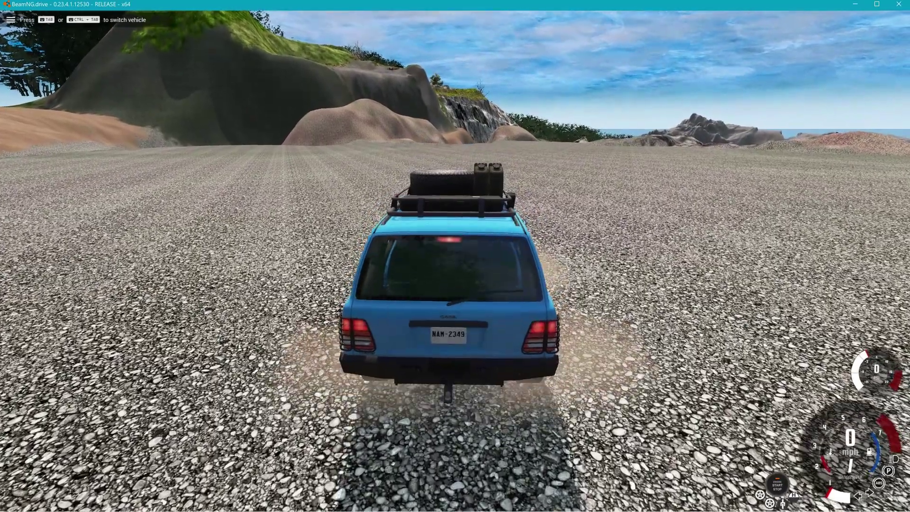
Step: Reopen the world editor, play all Script AI recordings and change the camera to a chase view behind the newly spawned Roamer
{"action": "key", "text": "F11"}
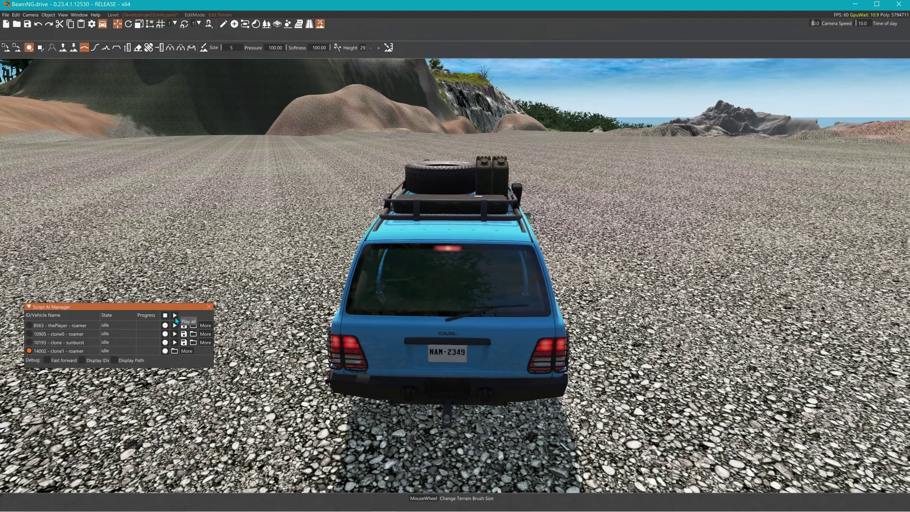
{"action": "left_click", "coordinate": [175, 316]}
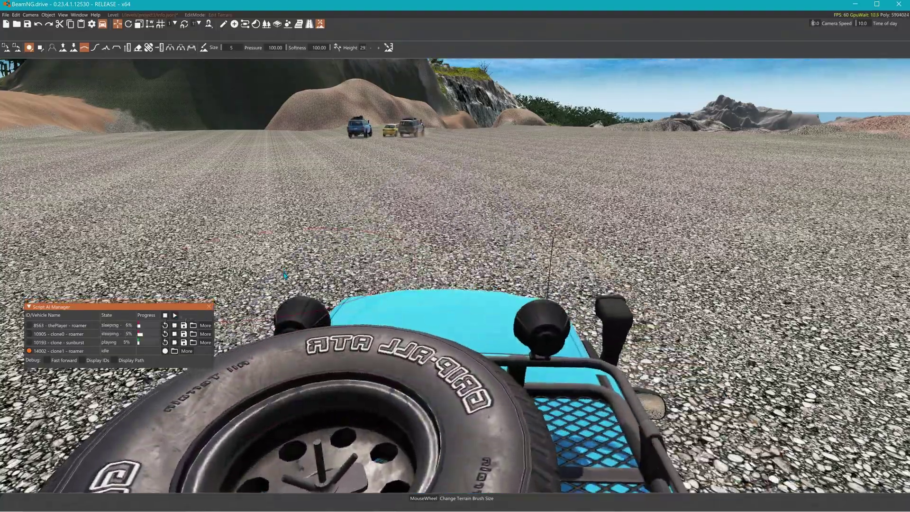
{"action": "key", "text": "c"}
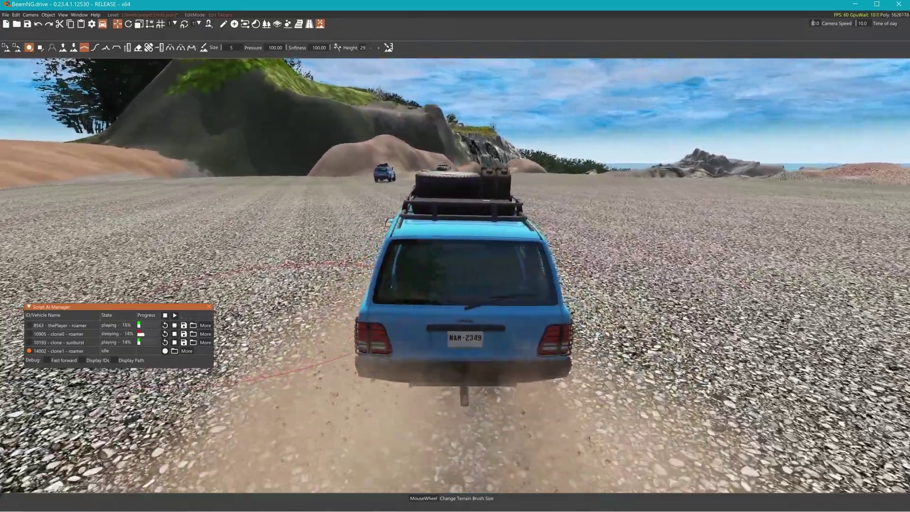